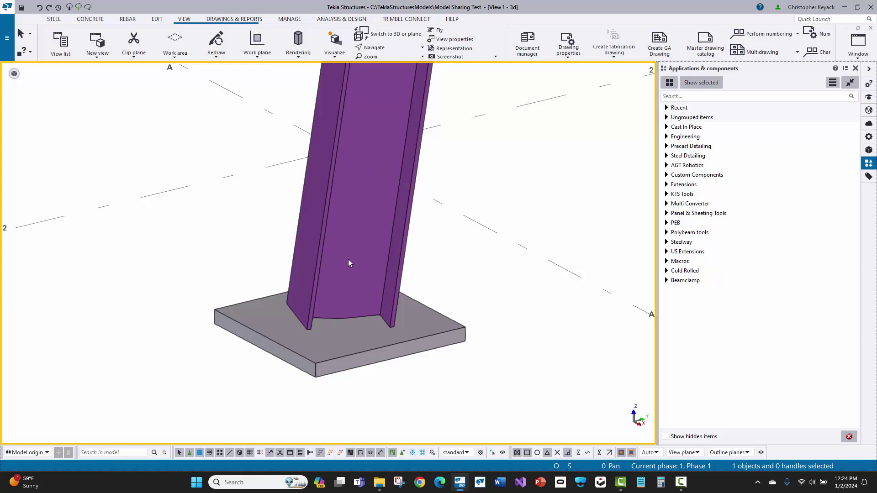
- Search the applications and components catalog for "surface" and clear the search
left_click(669, 97)
type("surface")
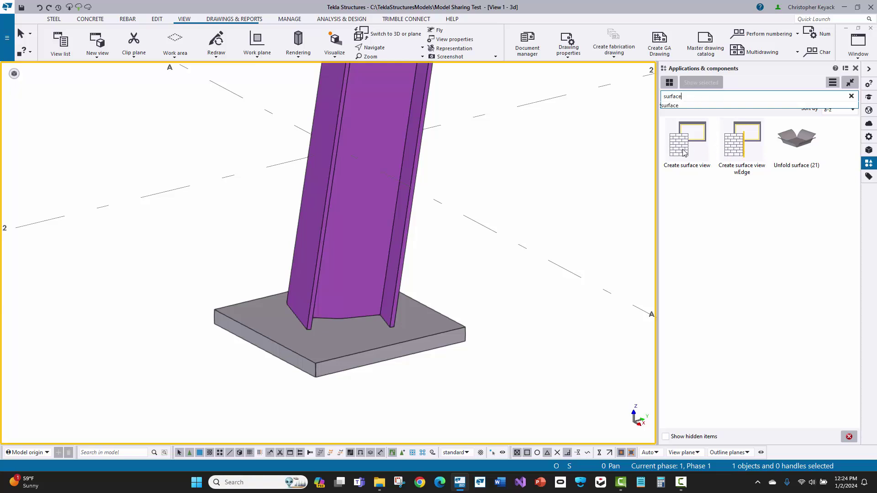
left_click(851, 96)
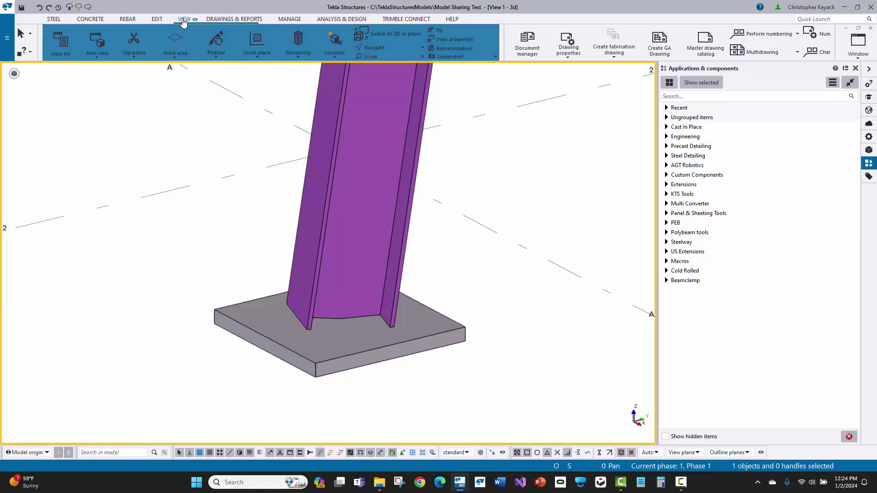
- Create a new view on the plane of the sloped column's web and show the column's base plate end in it
left_click(93, 50)
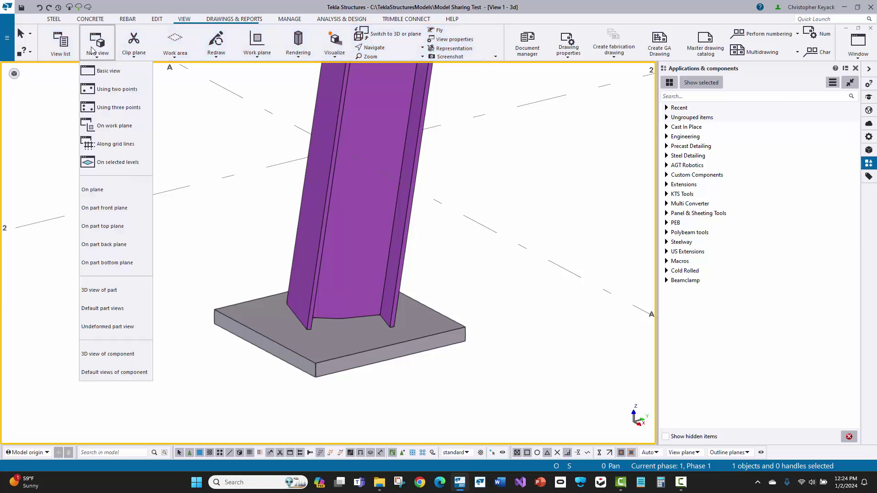
left_click(112, 192)
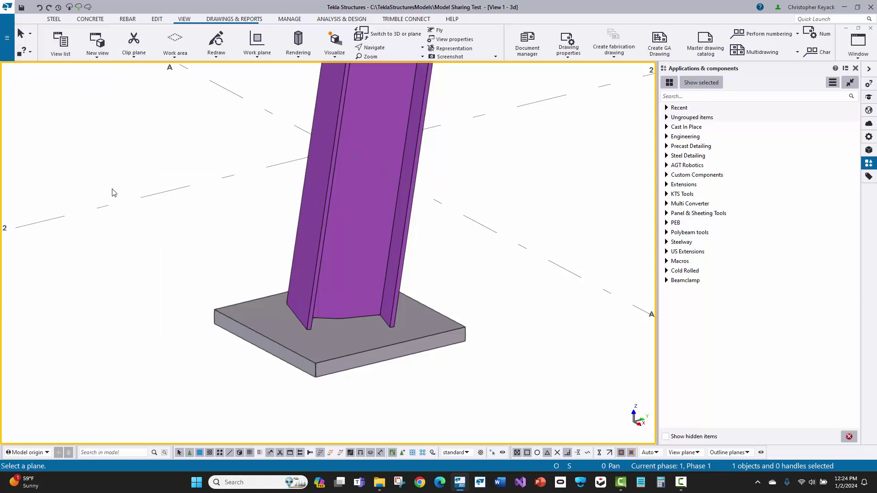
left_click(359, 208)
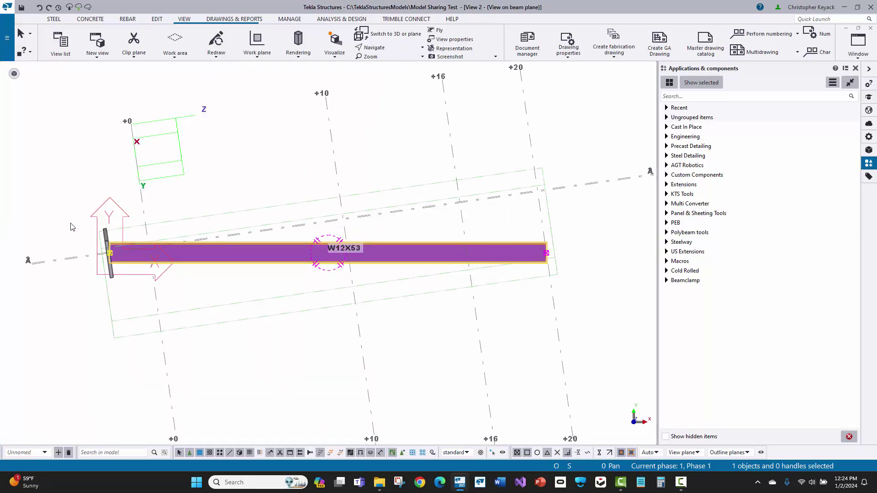
scroll(71, 227, "up", 1)
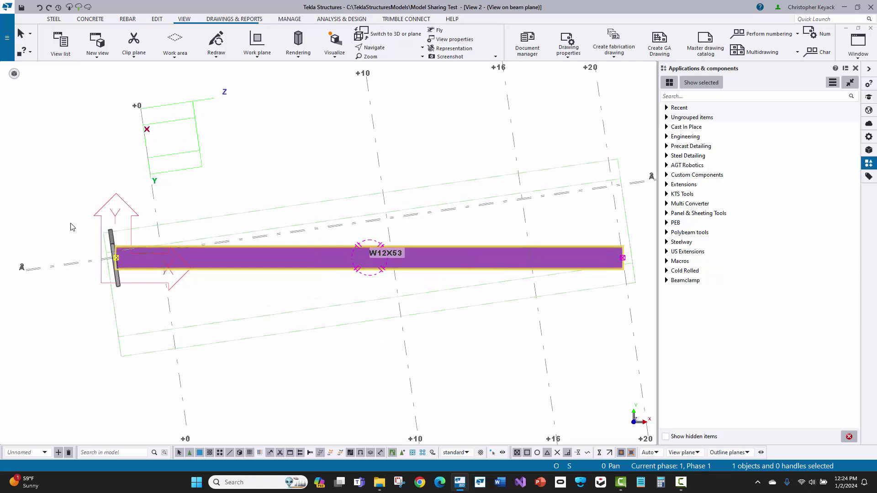
left_click(71, 227)
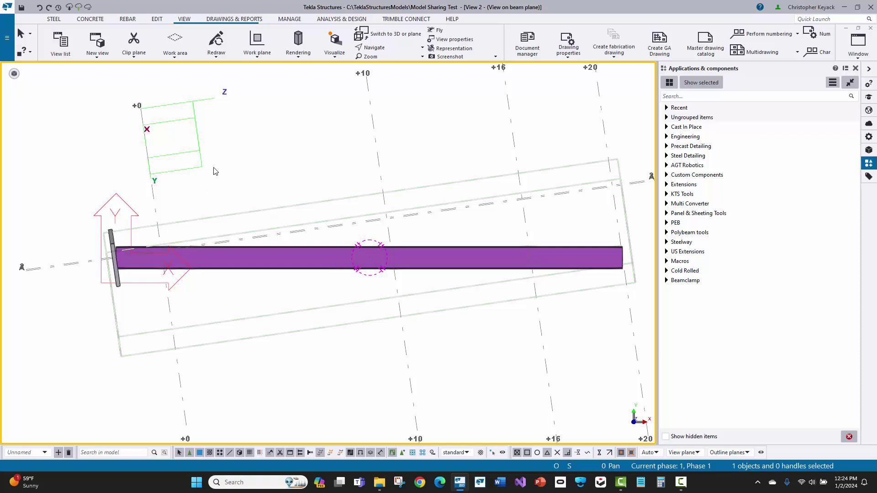
scroll(91, 246, "up", 5)
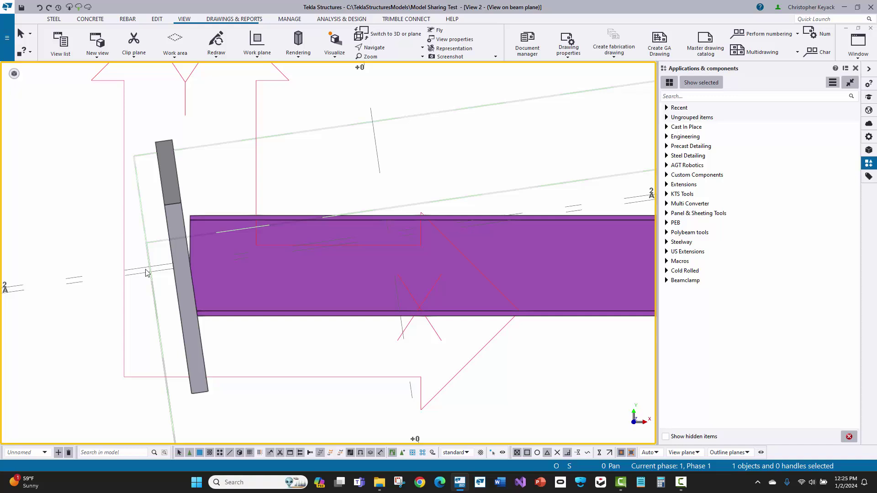
- Tile the two open views vertically and frame the column's base plate connection in the 3D view
left_click(863, 46)
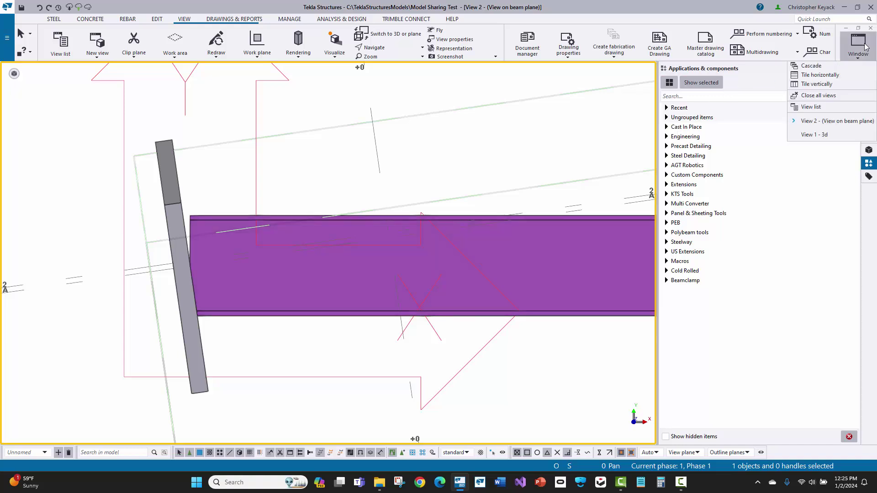
left_click(816, 84)
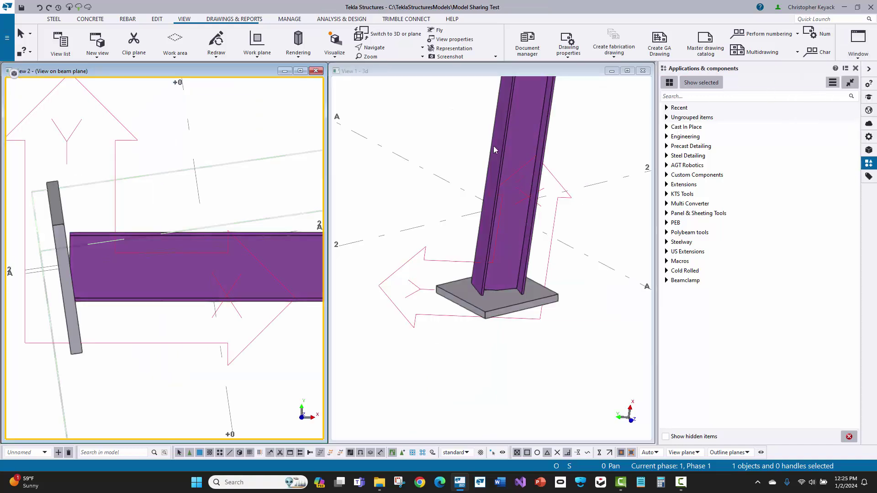
left_click(481, 222)
scroll(474, 199, "down", 5)
scroll(443, 308, "down", 1)
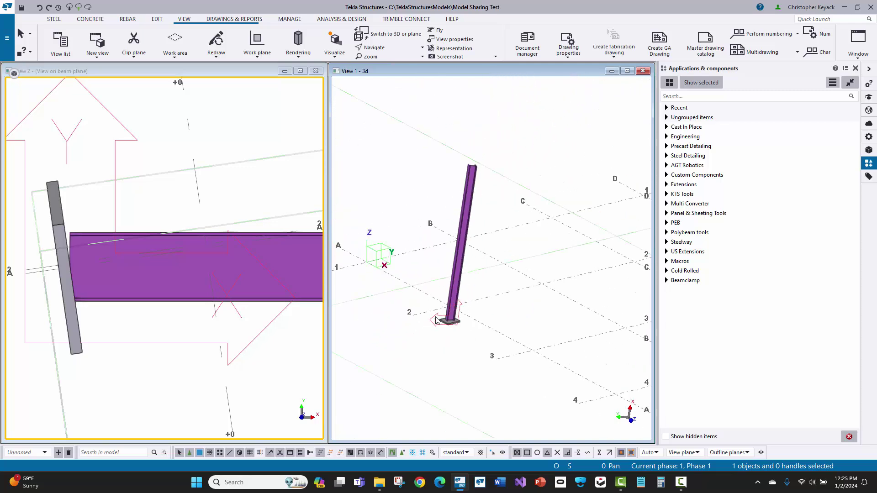
middle_click_drag(443, 307, 419, 319, "ctrl")
scroll(439, 326, "up", 5)
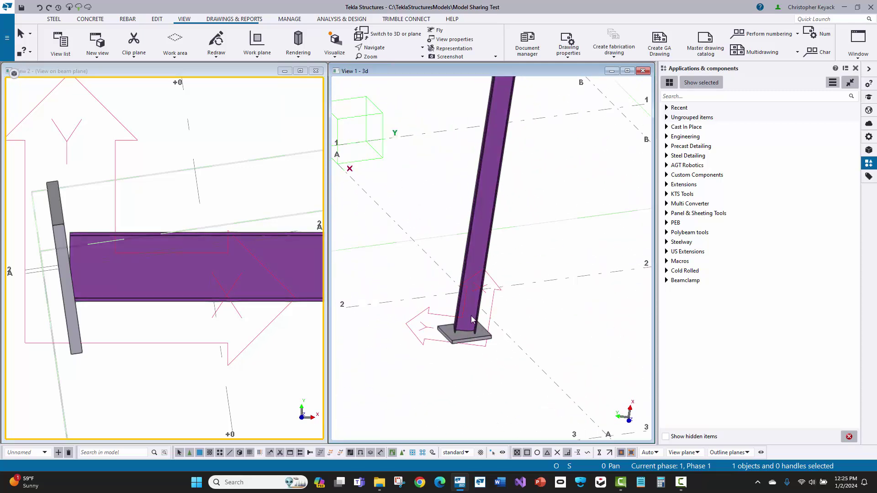
middle_click_drag(482, 245, 507, 223)
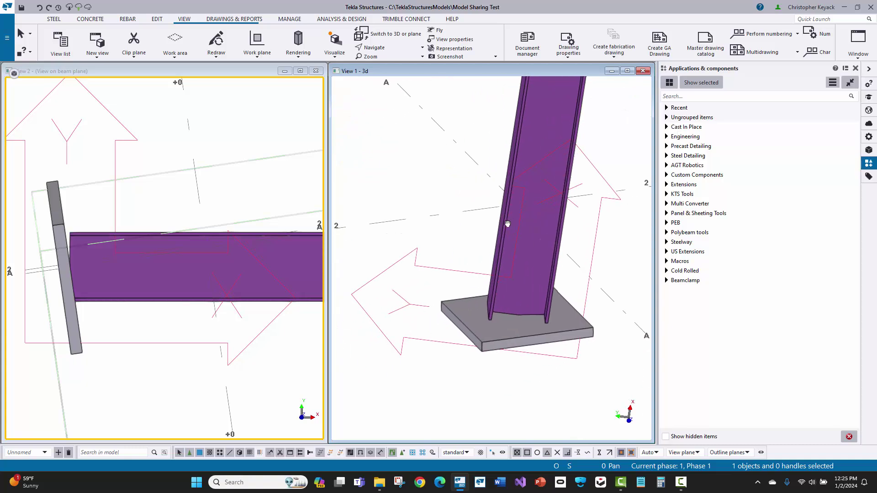
- Fit the column's lower end to the base plate's top face in the web-plane view, using the face's two end corners as the fitting line
mouse_move(89, 246)
middle_mouse_down()
mouse_move(139, 240)
mouse_move(99, 243)
middle_mouse_up()
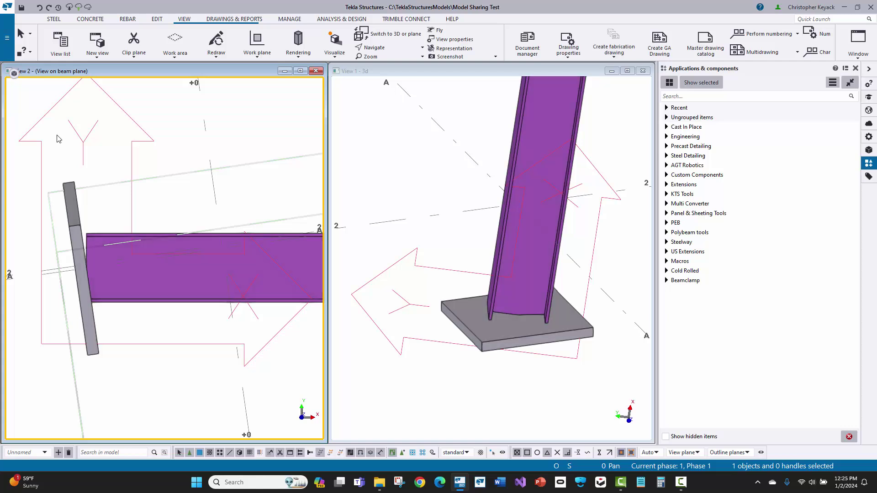
scroll(44, 240, "up", 2)
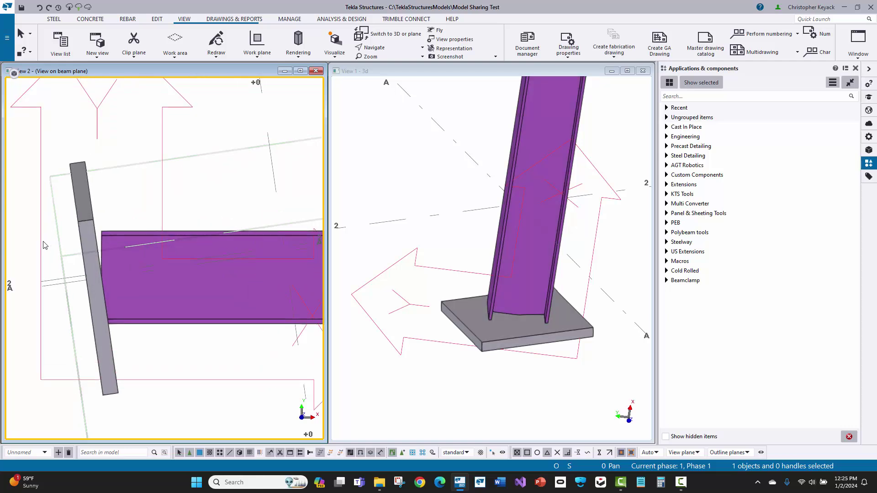
left_click(155, 20)
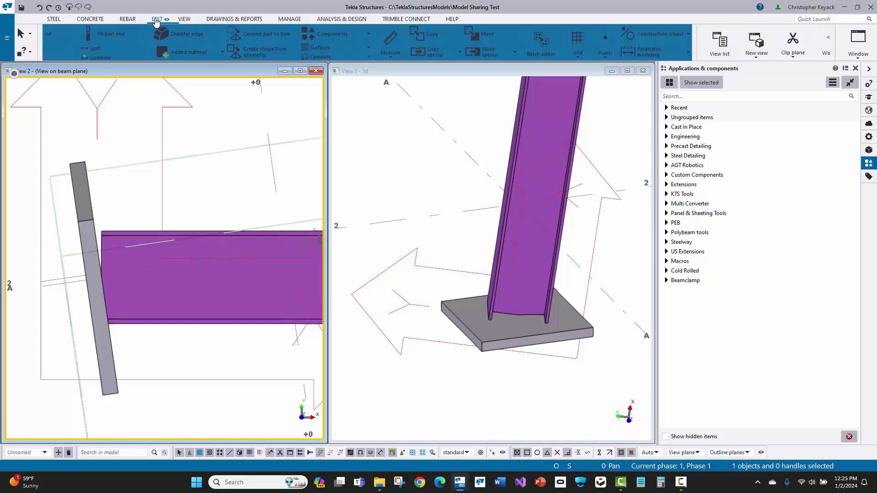
left_click(145, 34)
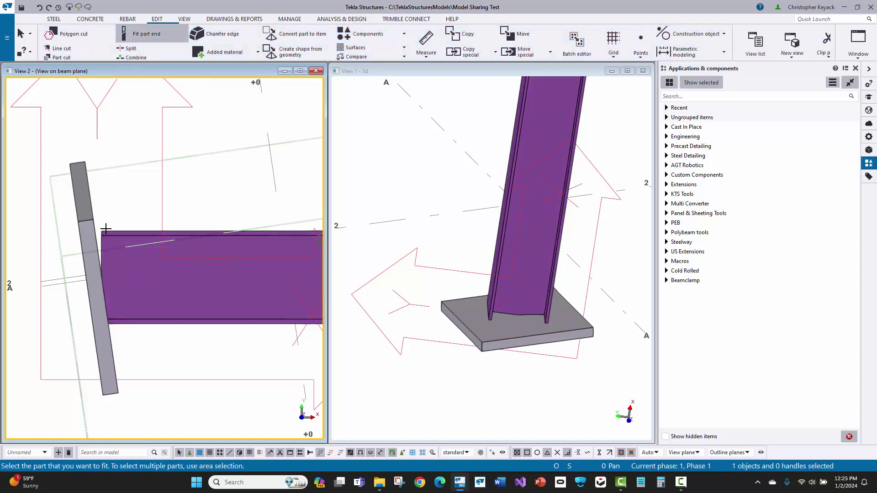
left_click(106, 232)
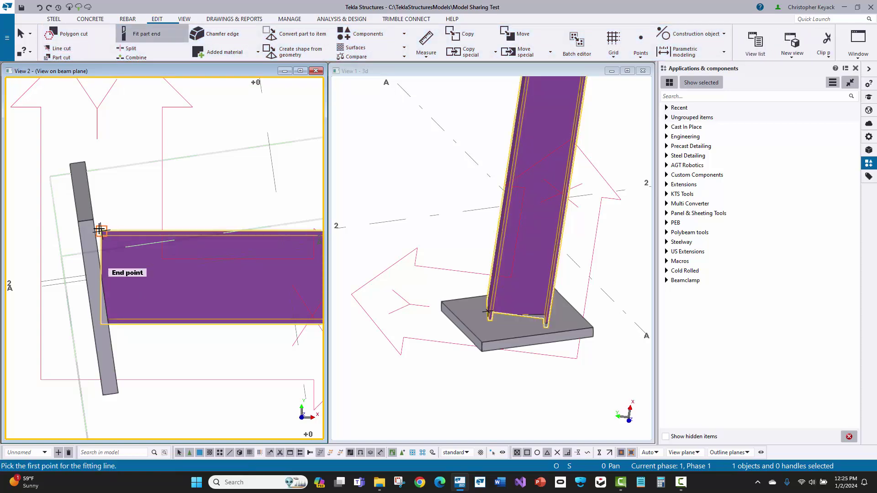
left_click(85, 161)
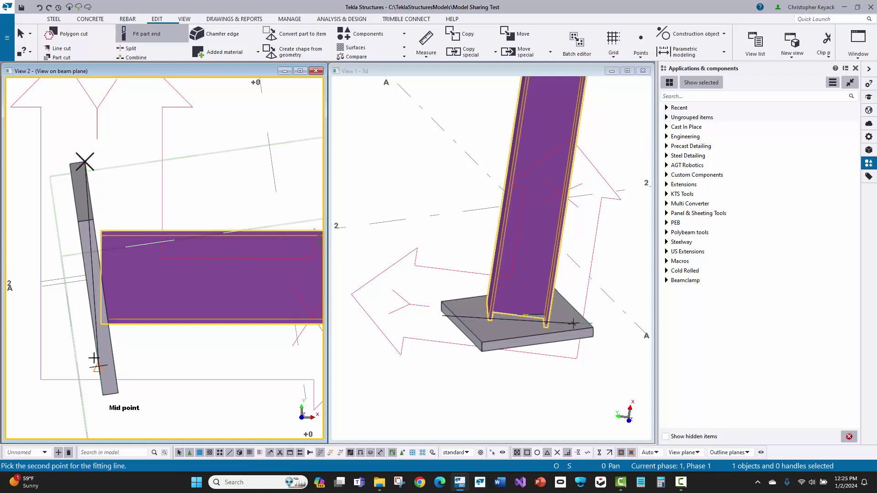
left_click(117, 394)
right_click(196, 175)
left_click(215, 182)
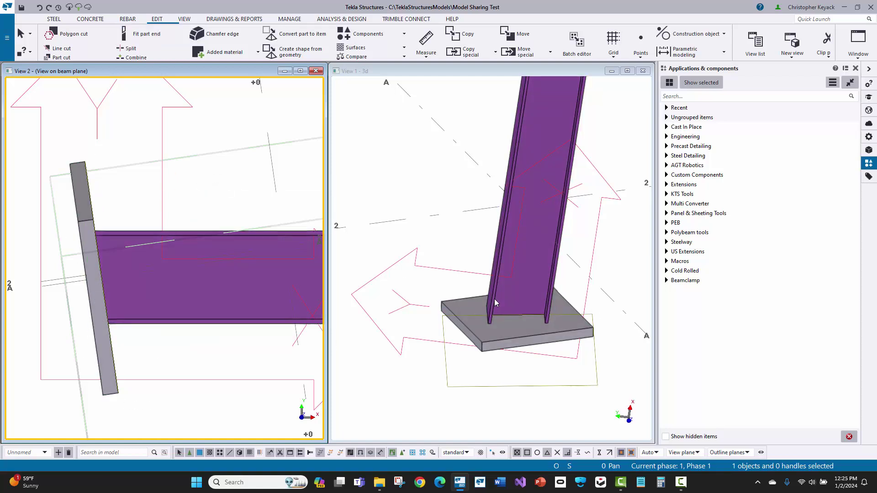
- Inspect the fitted column end in the 3D view and close the web-plane view
scroll(494, 298, "up", 3)
left_click(539, 327)
middle_click_drag(539, 328, 552, 367, "ctrl")
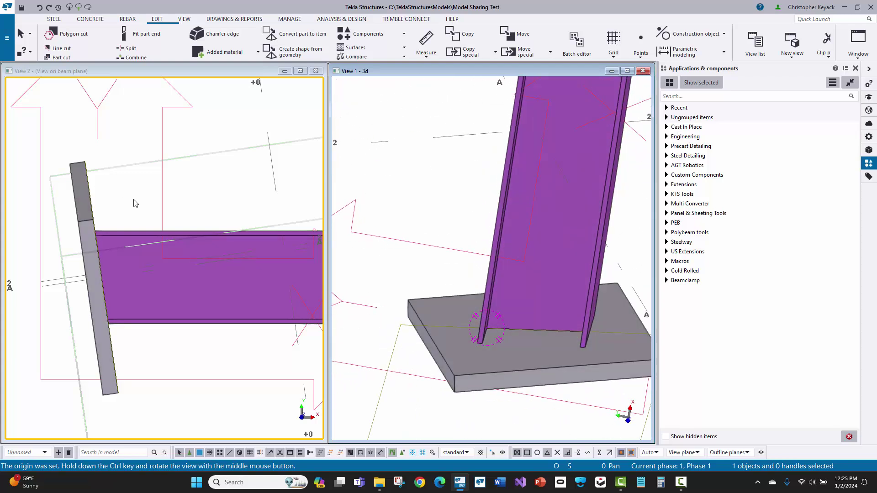
scroll(133, 203, "down", 2)
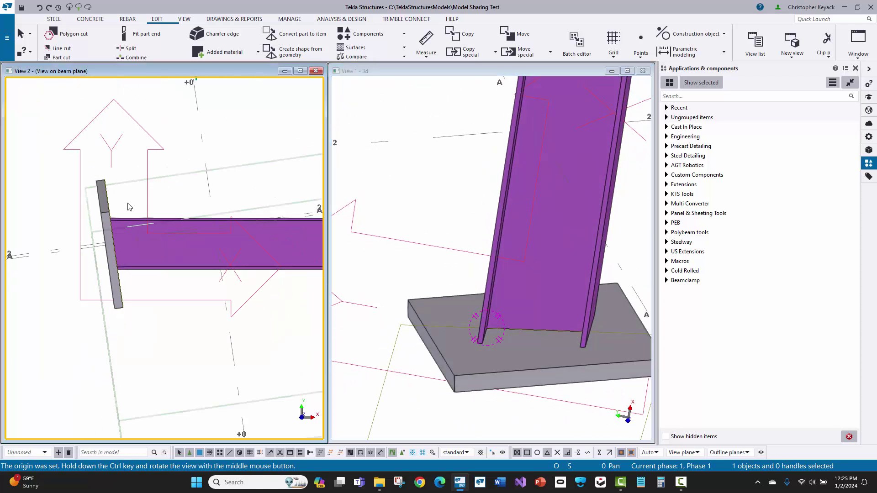
left_click(316, 72)
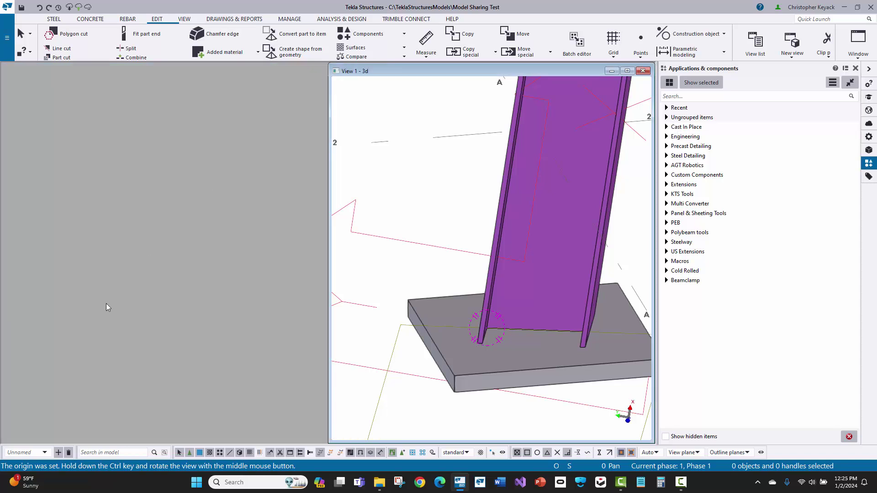
- Reset the work plane to Model origin and maximize the 3D view
left_click(43, 452)
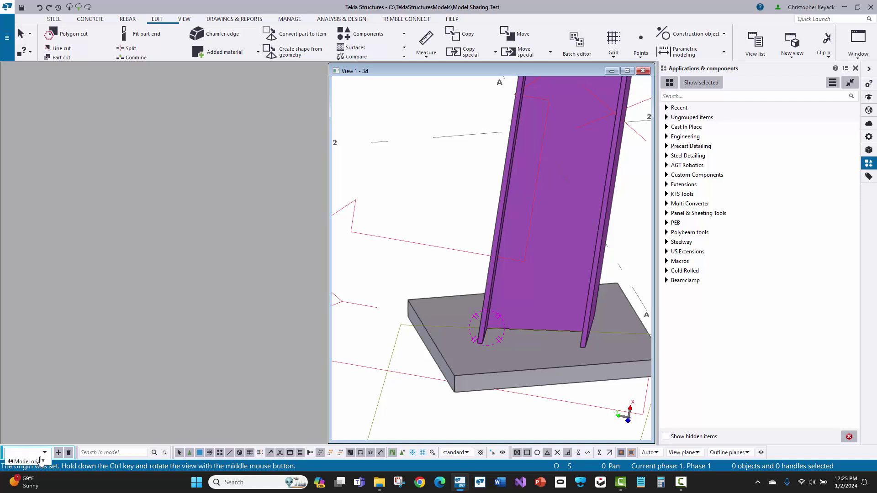
left_click(37, 462)
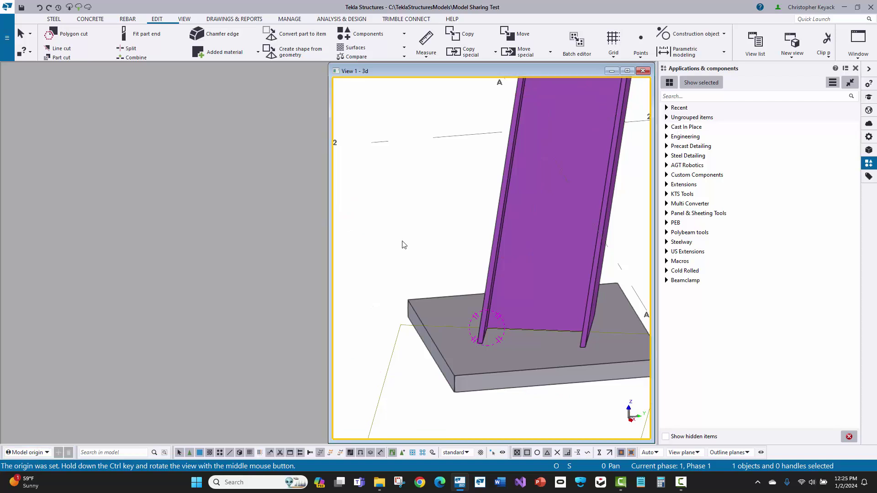
scroll(399, 258, "down", 3)
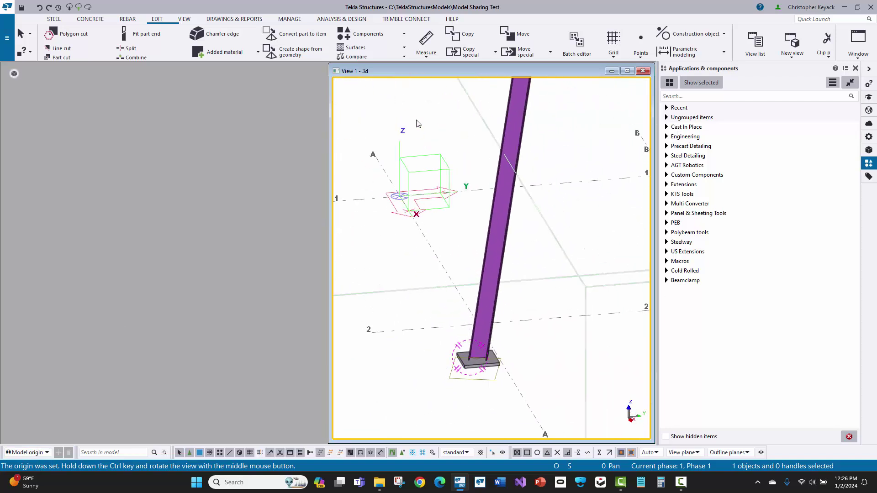
double_click(426, 74)
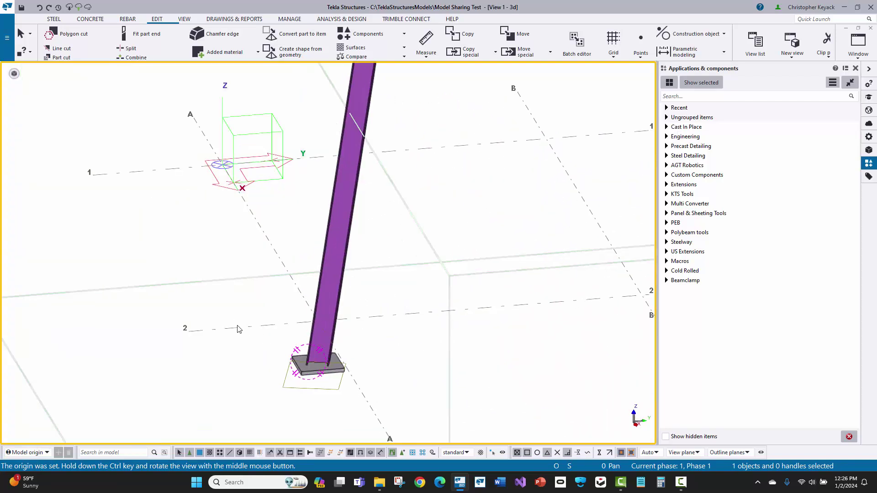
- Create a new view on the plane of the column's outer flange face
middle_click_drag(244, 360, 358, 381, "ctrl")
scroll(359, 381, "up", 6)
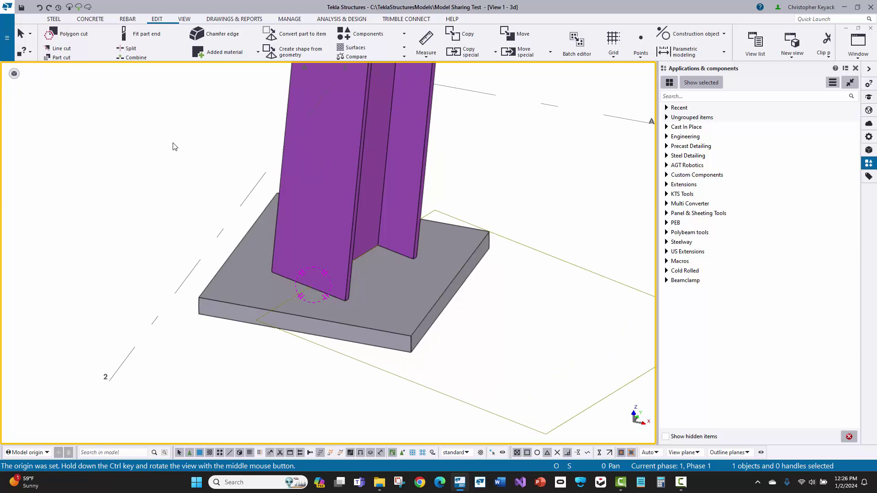
left_click(182, 22)
left_click(95, 52)
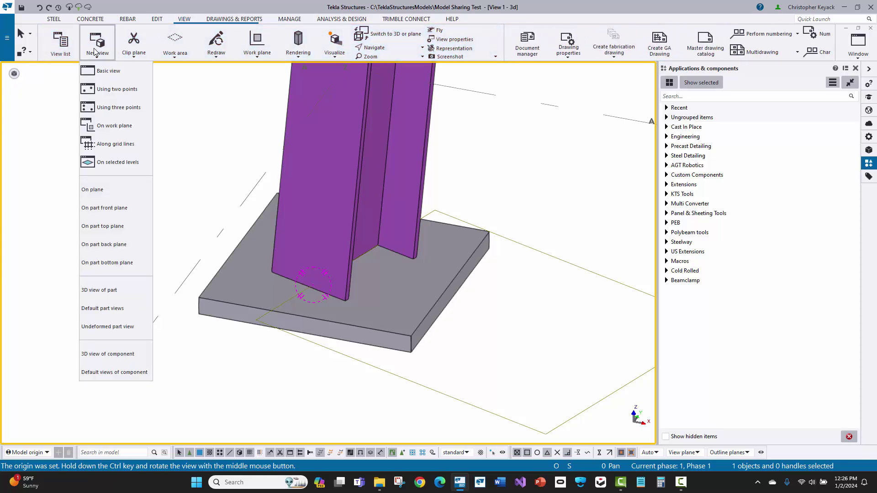
left_click(119, 190)
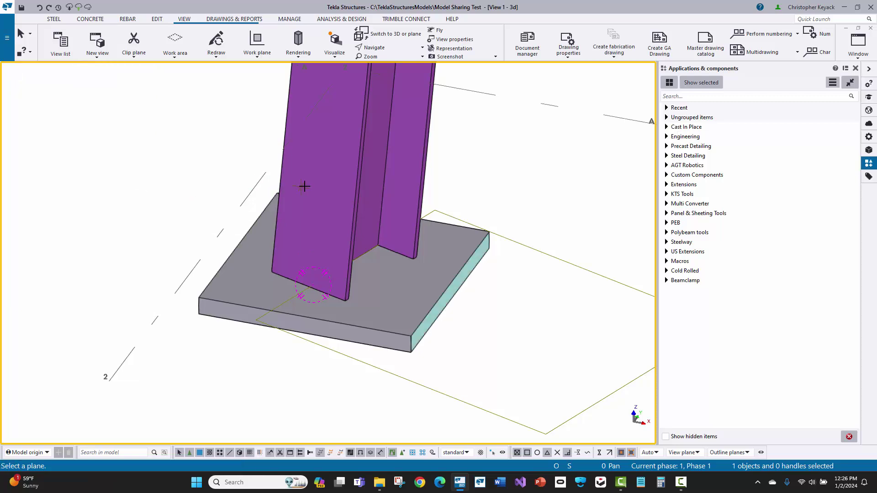
left_click(333, 181)
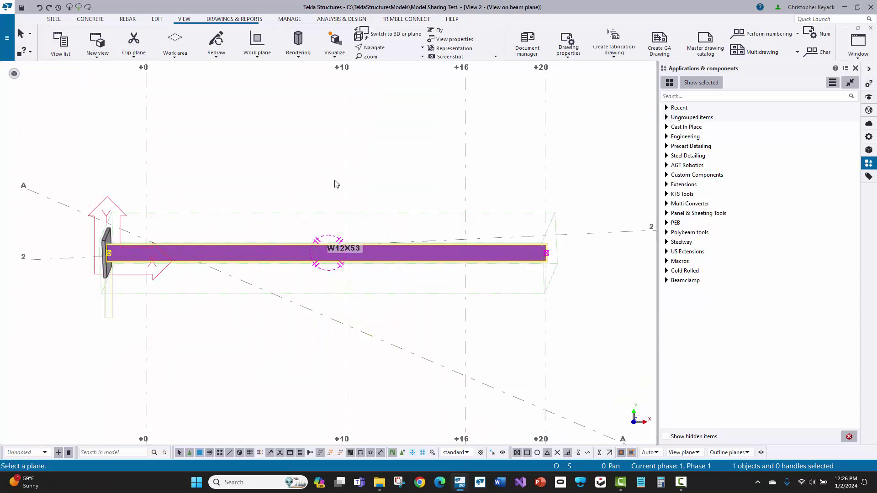
- Examine the flange-plane view at the base plate, review its view properties, and close them without changes
scroll(72, 260, "up", 4)
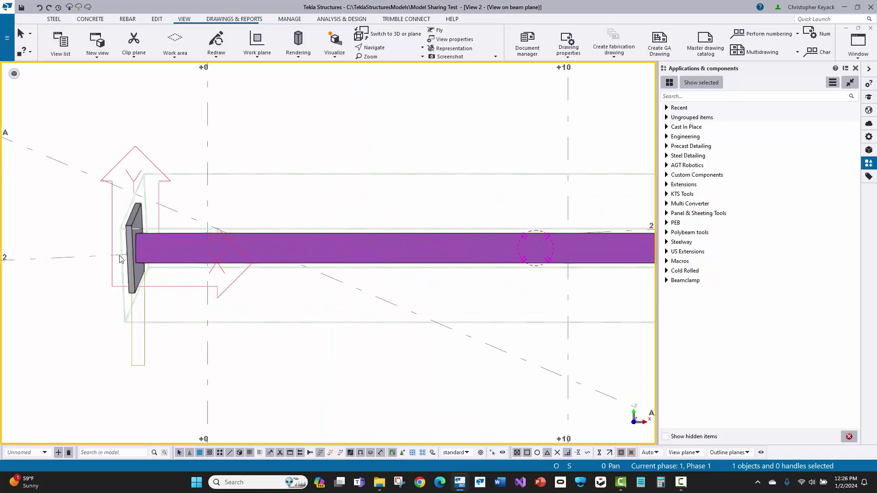
scroll(120, 259, "up", 3)
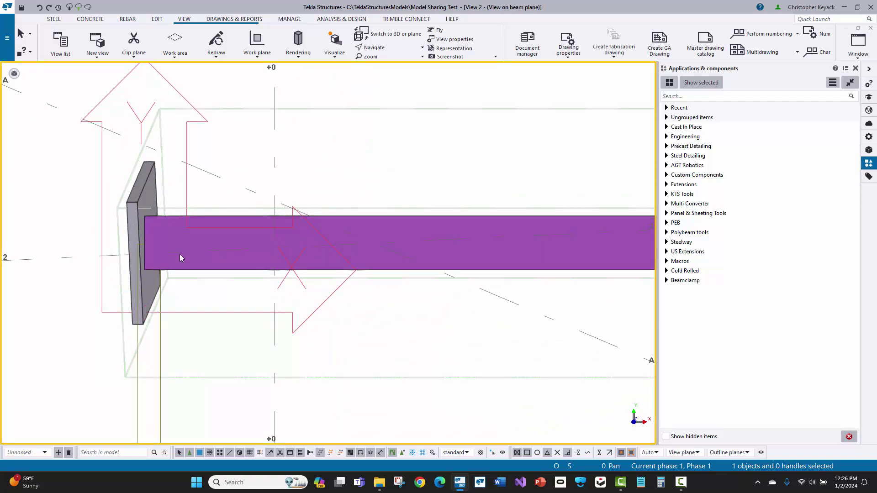
double_click(221, 174)
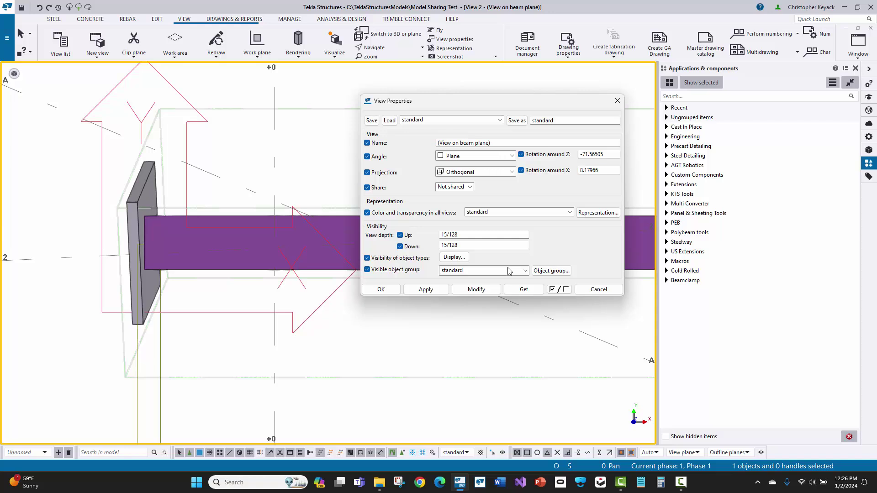
left_click(595, 291)
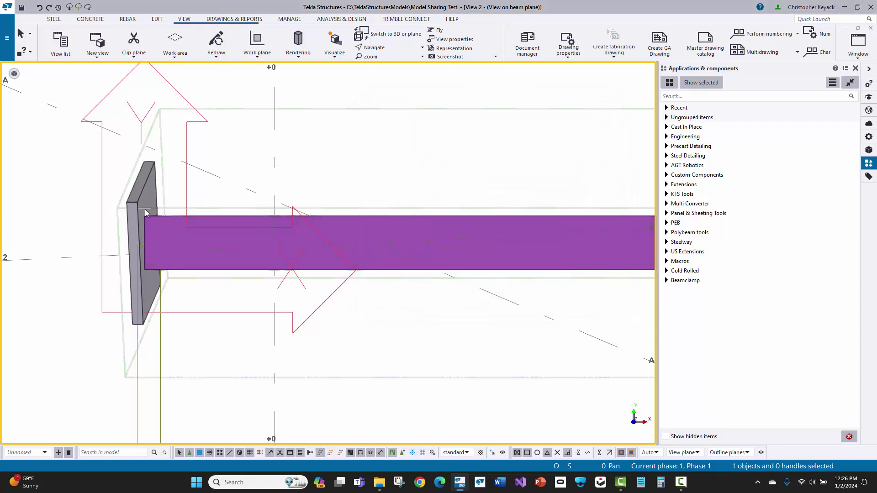
- Tile the flange-plane view and the 3D view vertically, with the column's base plate end framed in the flange-plane view
scroll(90, 237, "up", 1)
scroll(101, 249, "up", 1)
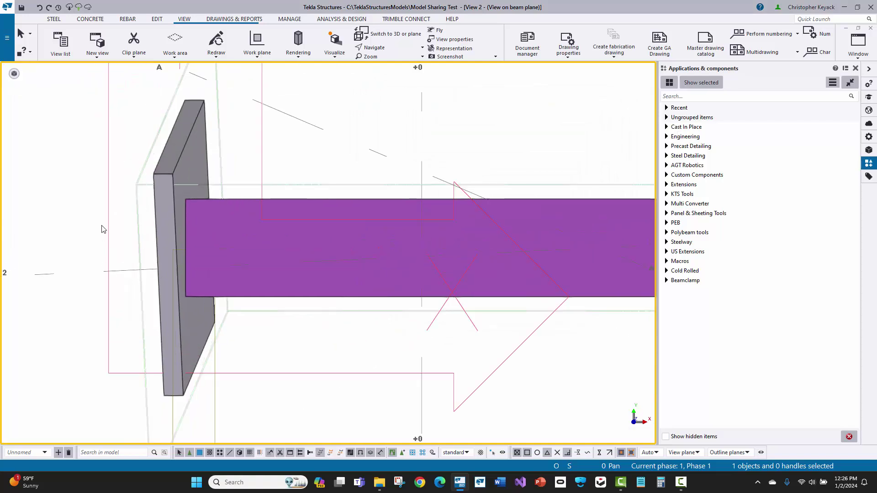
left_click(858, 46)
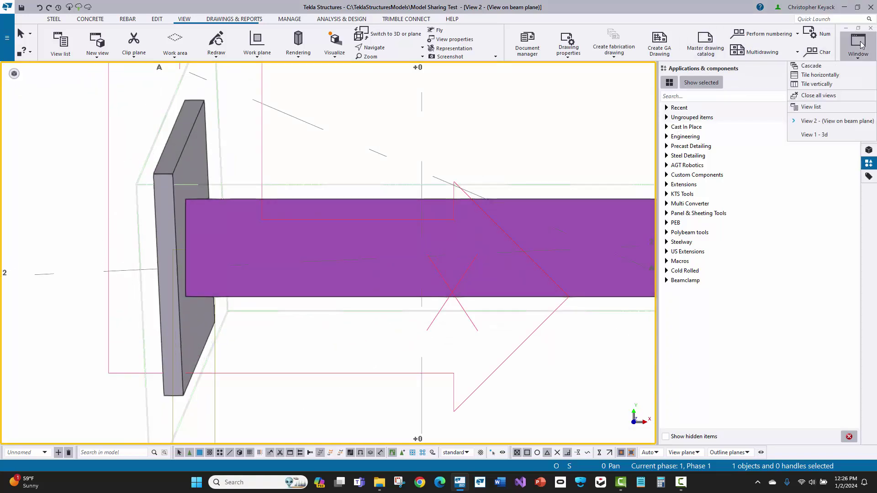
left_click(828, 89)
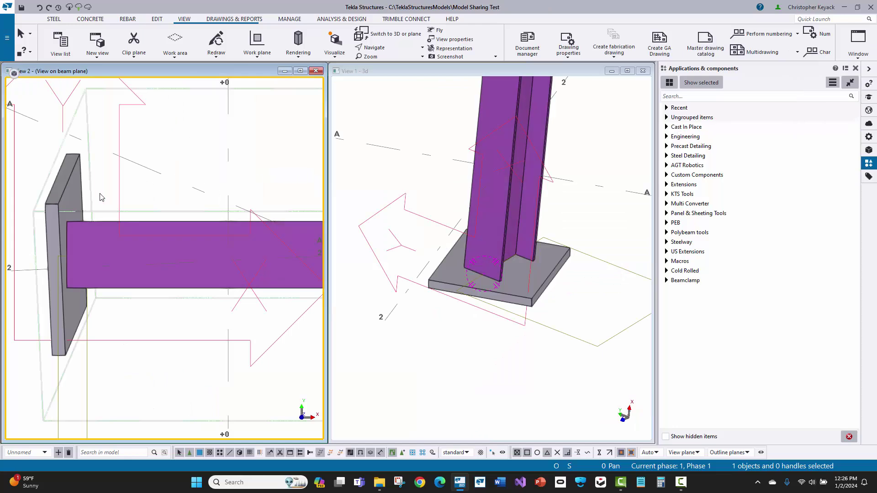
middle_click_drag(101, 197, 141, 184)
scroll(62, 256, "up", 1)
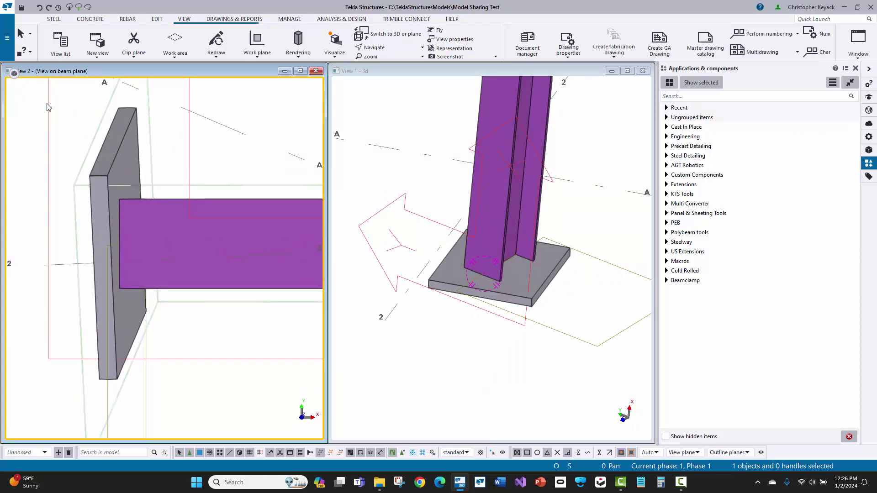
- Model a steel beam with the +SplicePlate properties from the midpoint of the flange's end edge, 2' along the column, expanding the view depth
left_click(53, 20)
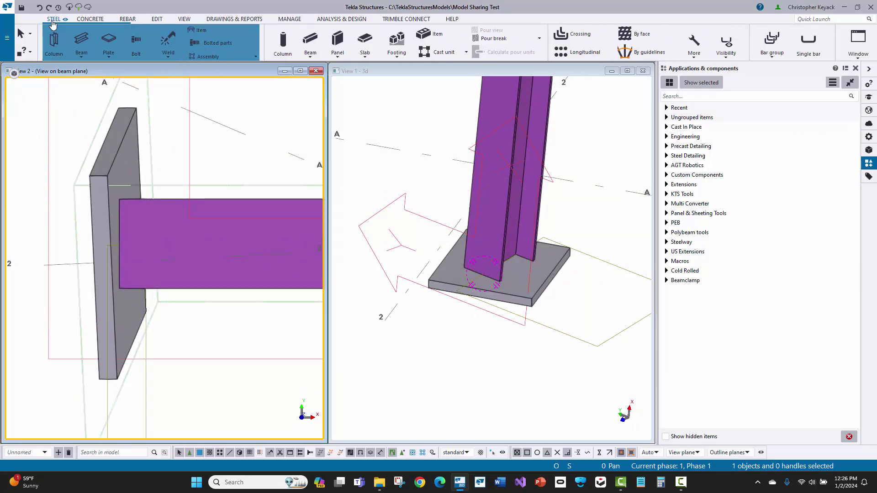
left_click(86, 42)
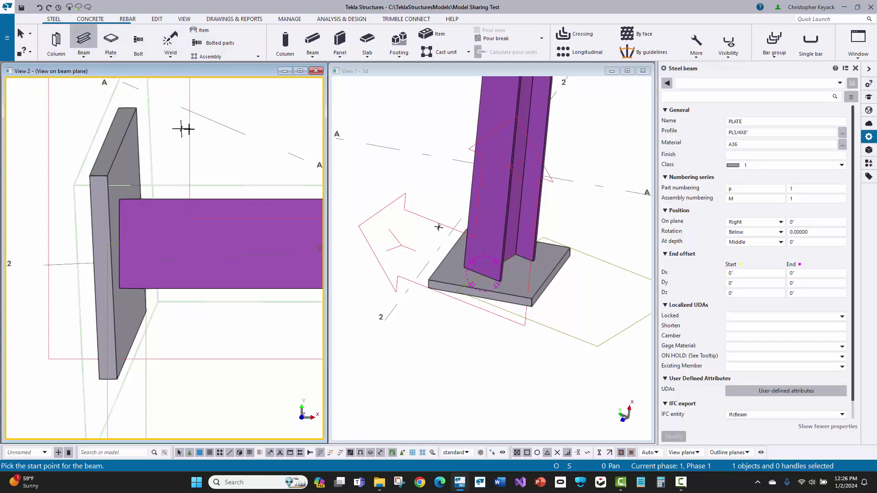
left_click(715, 85)
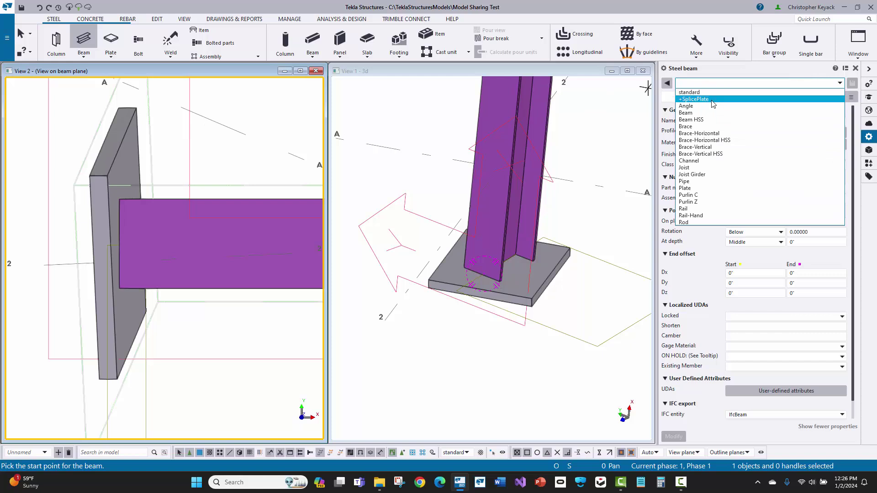
left_click(713, 103)
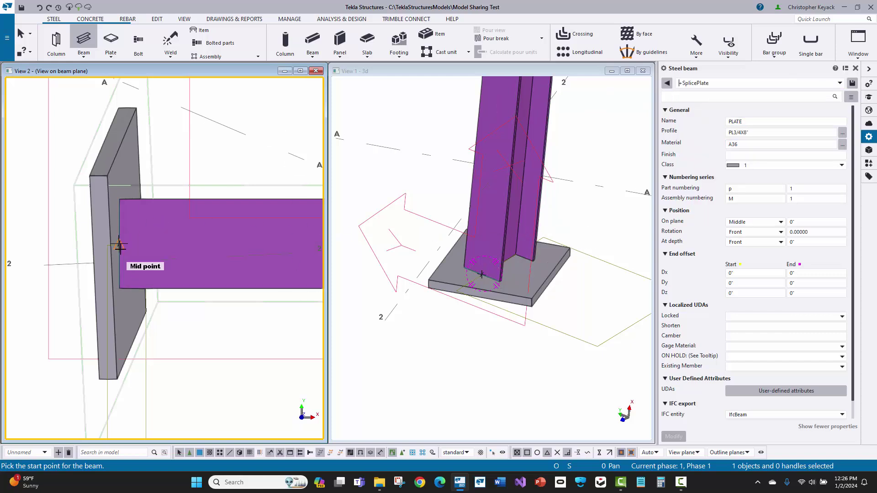
scroll(120, 247, "up", 5)
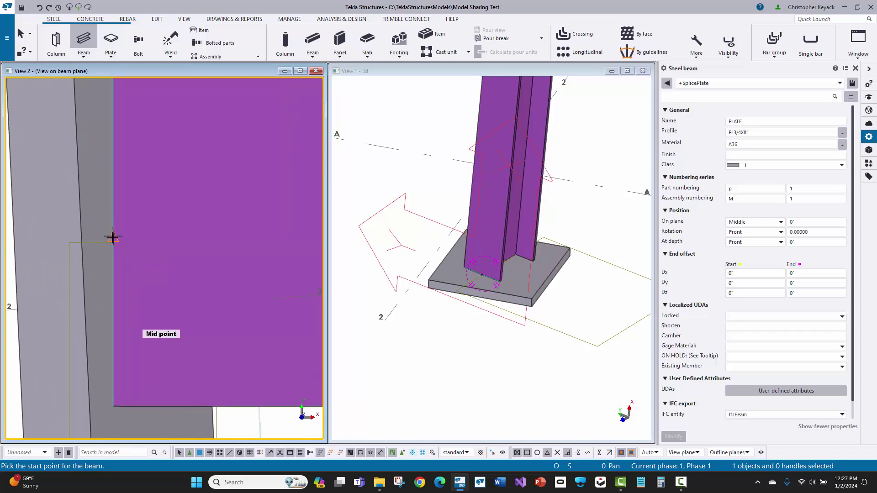
left_click(112, 238)
scroll(210, 242, "down", 5)
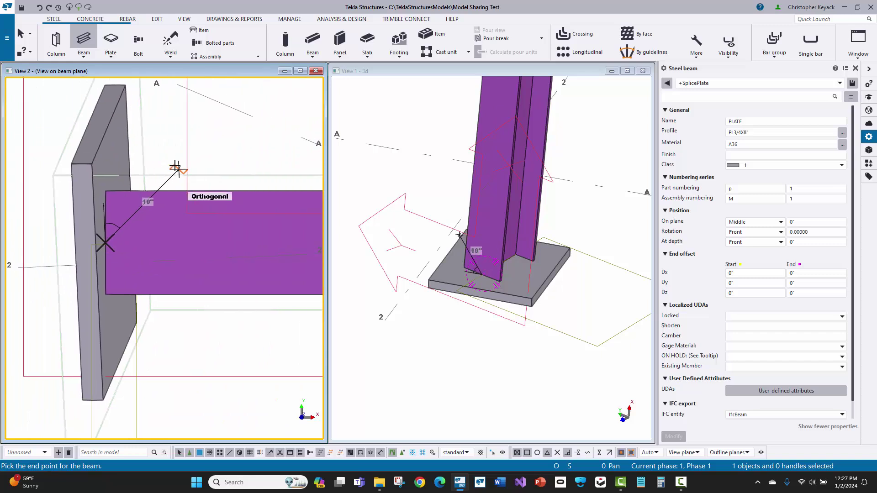
right_click(246, 131)
left_click(280, 245)
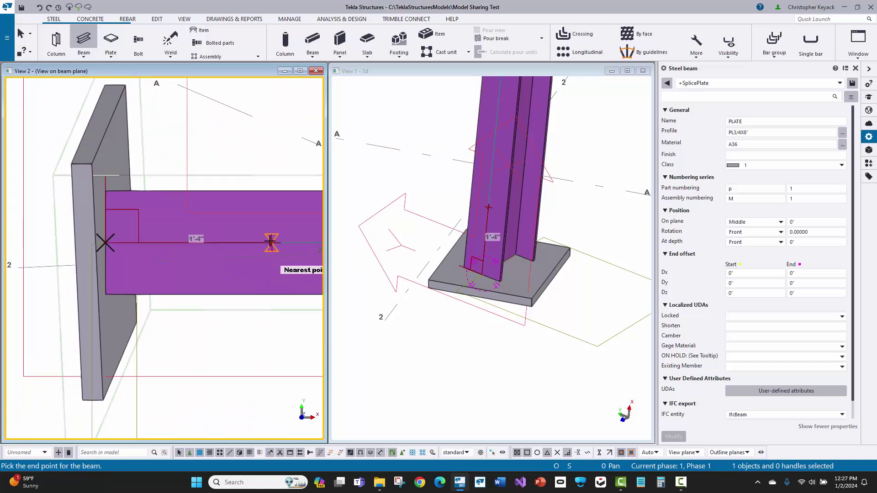
type("2")
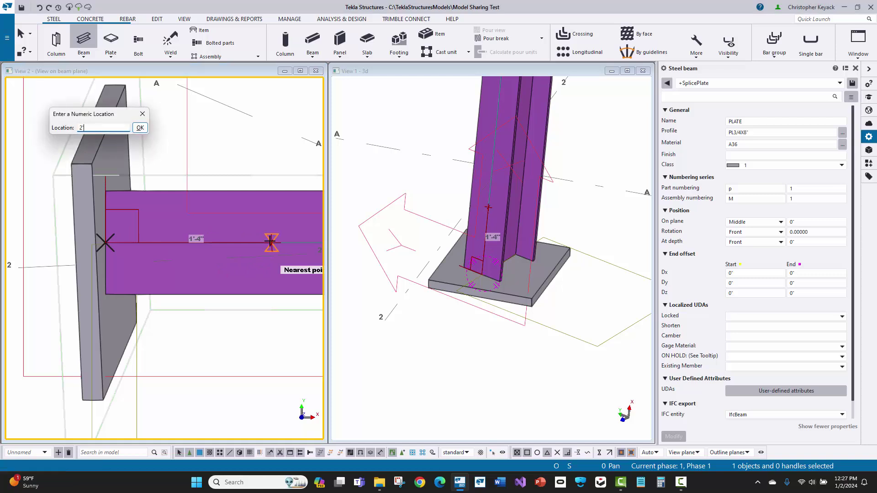
key("Return")
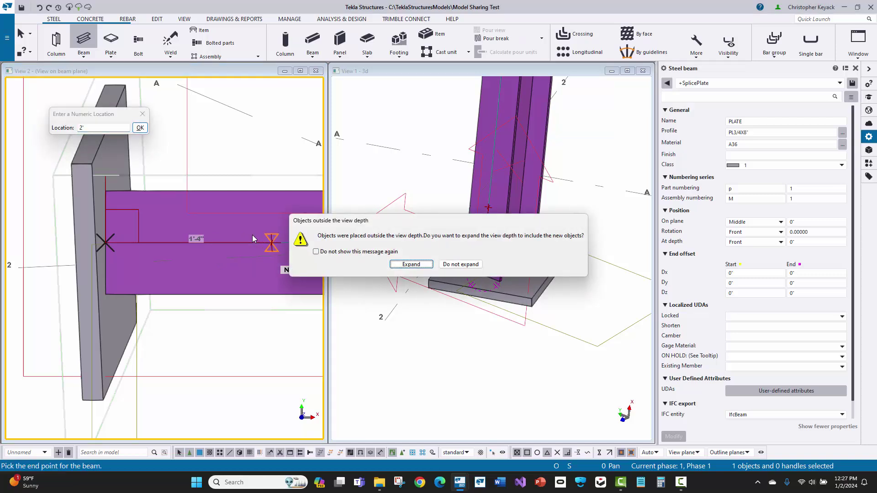
left_click(411, 264)
scroll(53, 212, "up", 3)
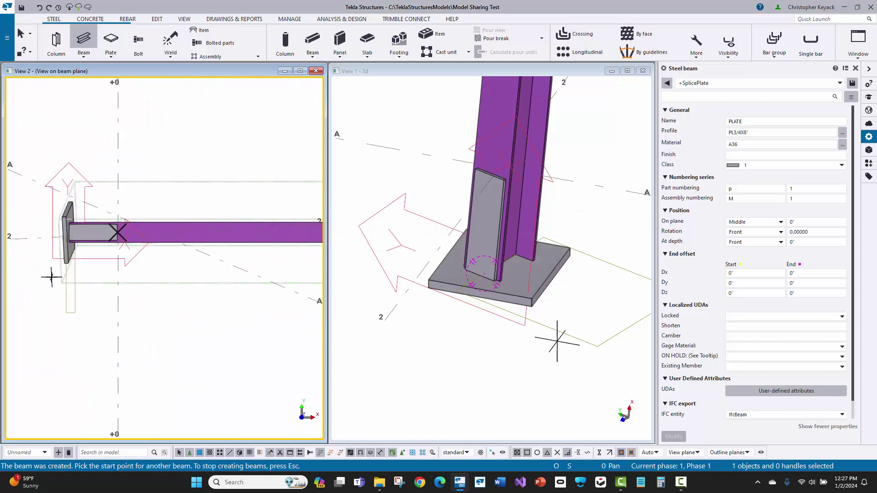
scroll(88, 192, "up", 2)
right_click(163, 145)
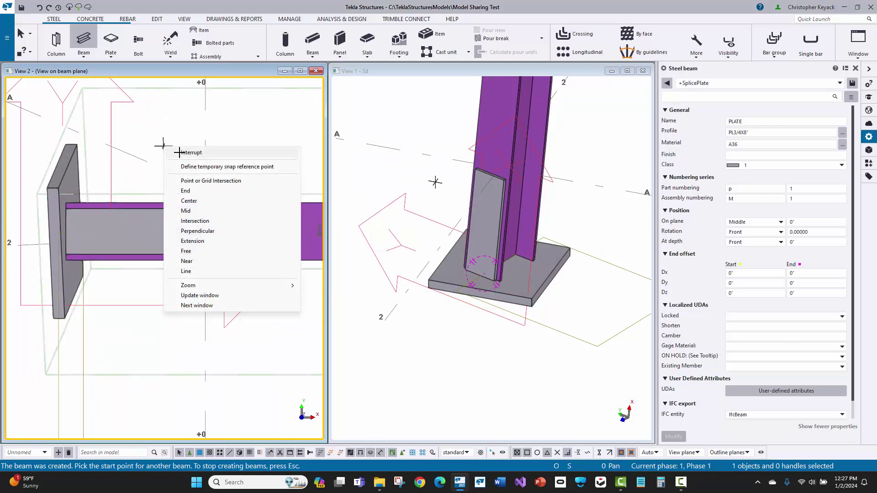
left_click(187, 152)
- Review the view depth values in the flange-plane view's properties and close them without changes
double_click(179, 143)
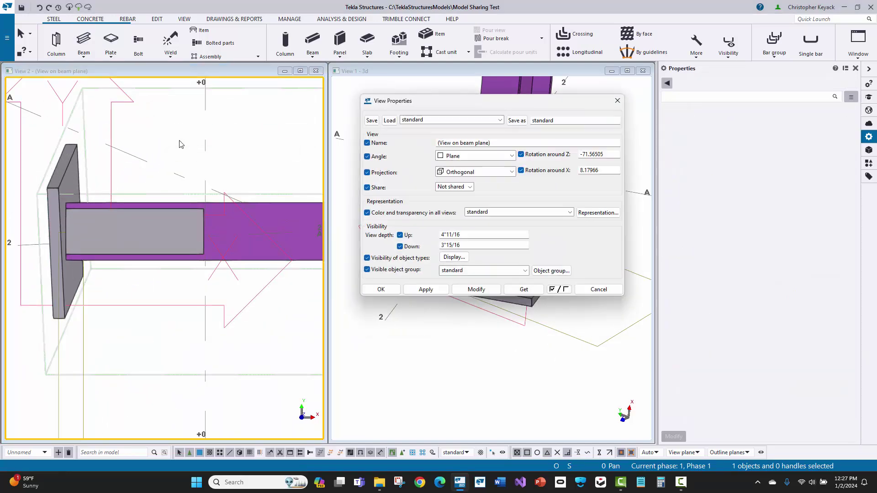
left_click(471, 234)
left_click(466, 246)
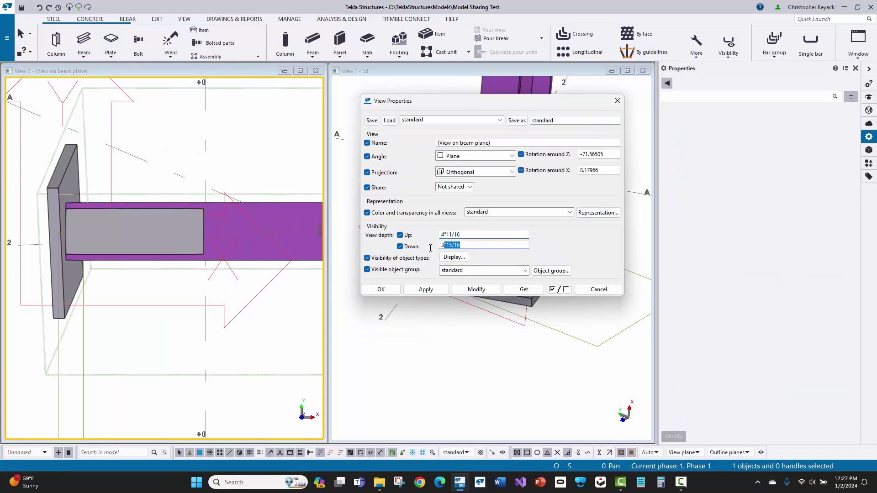
left_click(592, 290)
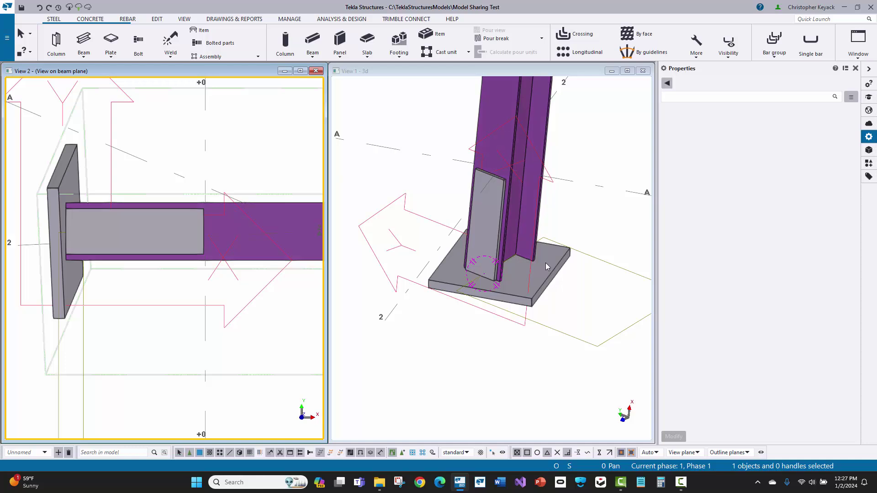
- Inspect the new flange plate in the 3D view, rotating the model around the plate's upper corner
scroll(428, 314, "up", 5)
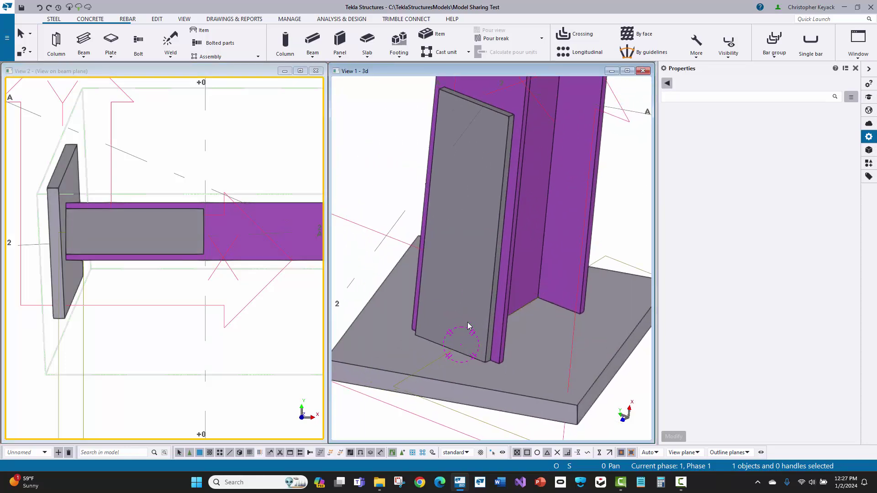
left_click(469, 326)
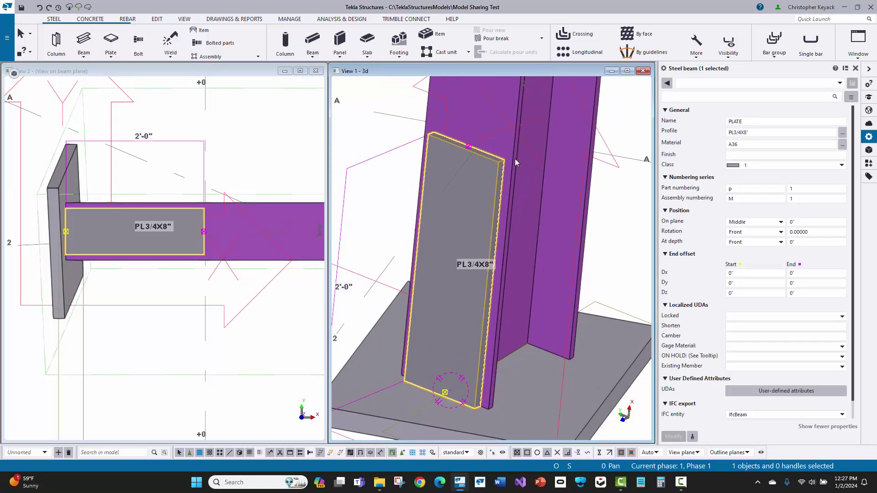
scroll(514, 158, "up", 2)
key("v")
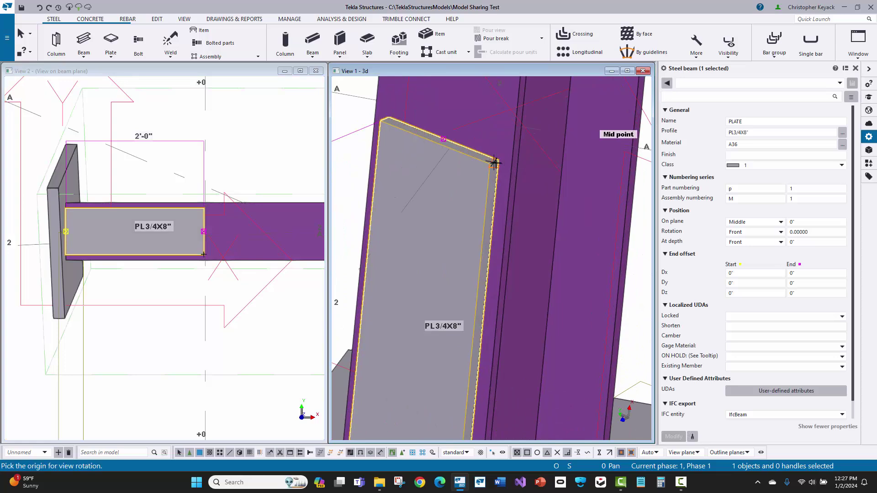
left_click(498, 160)
middle_click_drag(497, 161, 472, 197, "ctrl")
scroll(472, 192, "down", 5)
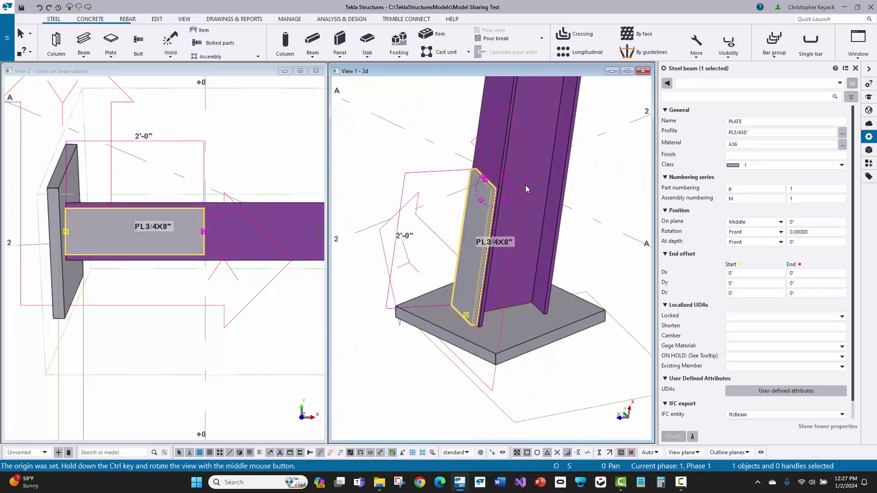
- Create the default part views of the sloped column
left_click(541, 150)
right_click(541, 150)
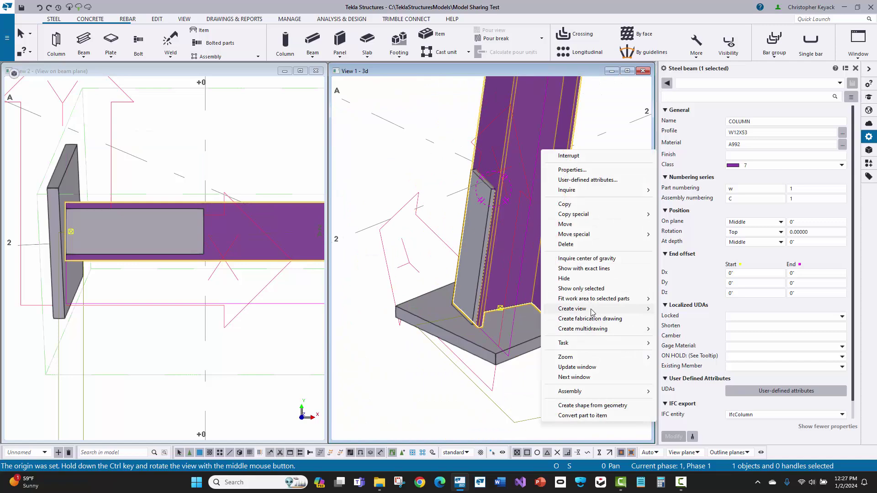
mouse_move(593, 310)
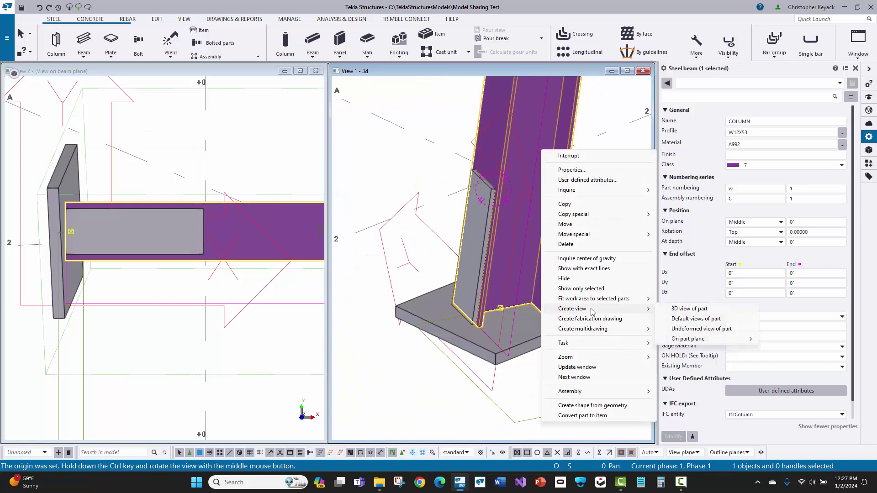
left_click(677, 323)
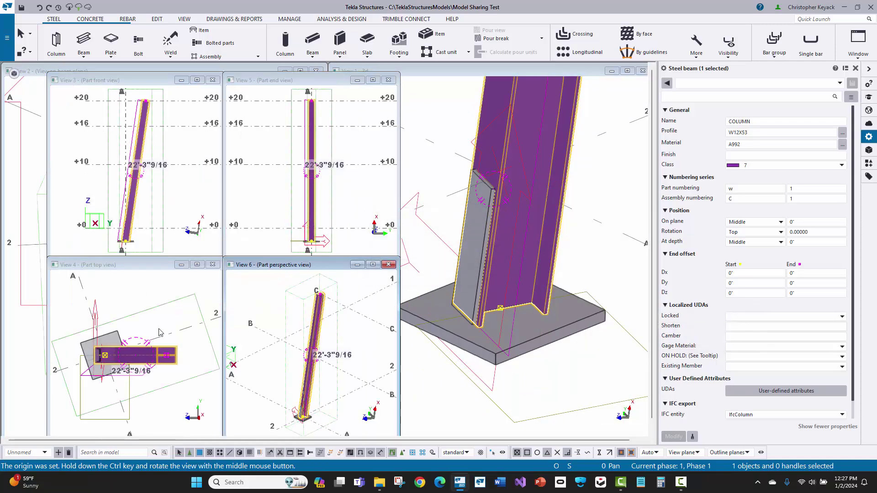
- Close the column's front, top, end and perspective part views
left_click(159, 330)
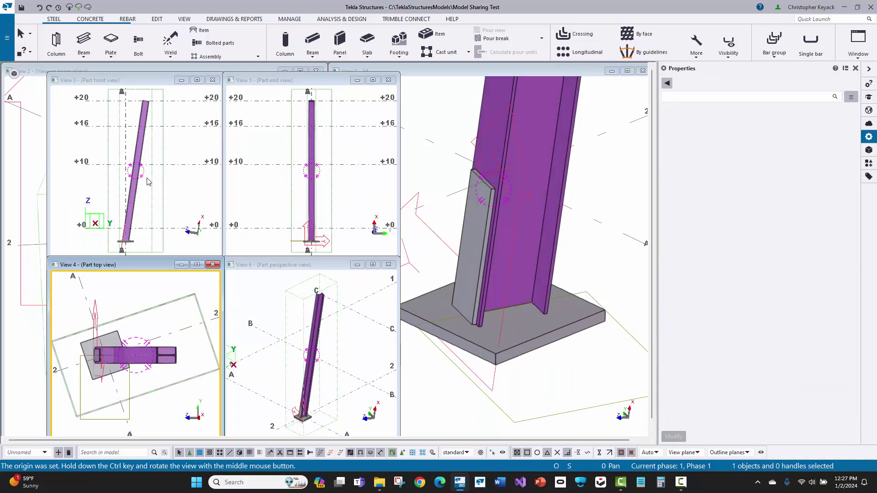
left_click(213, 80)
left_click(212, 265)
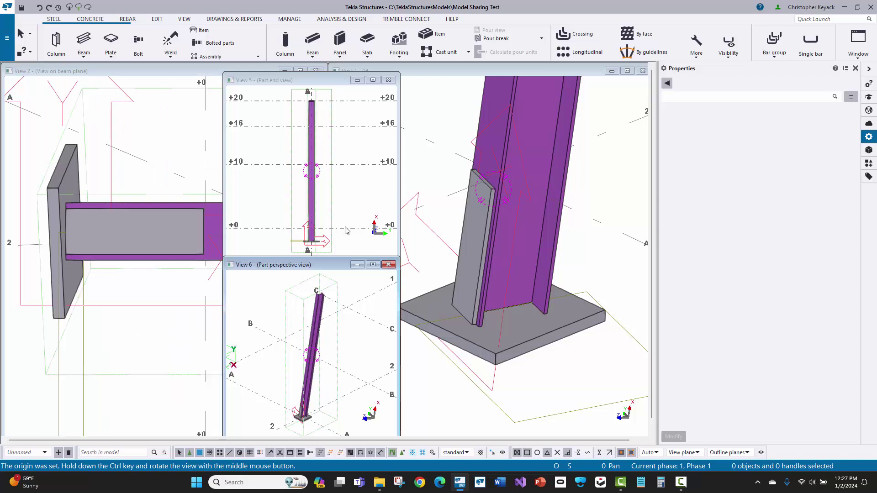
left_click(388, 79)
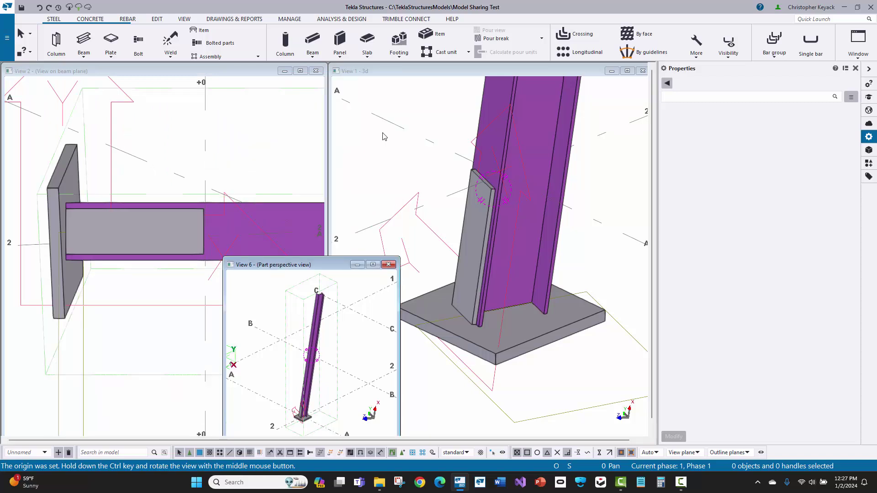
left_click(388, 265)
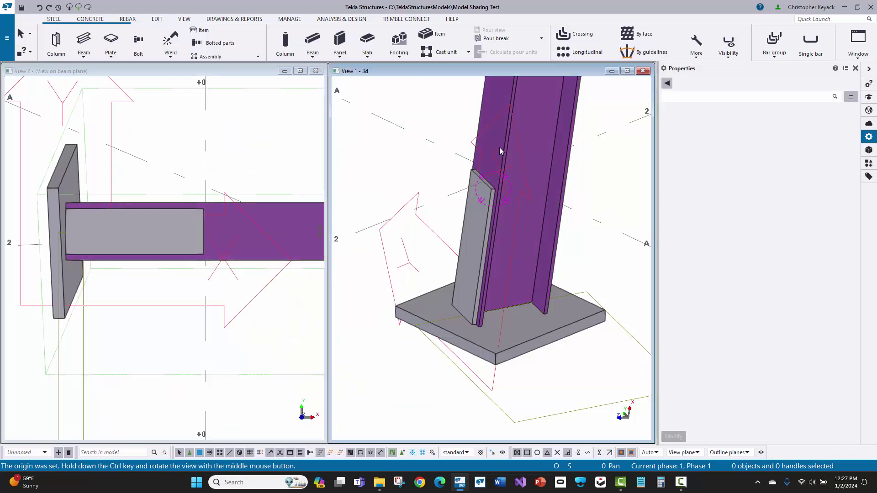
left_click(182, 19)
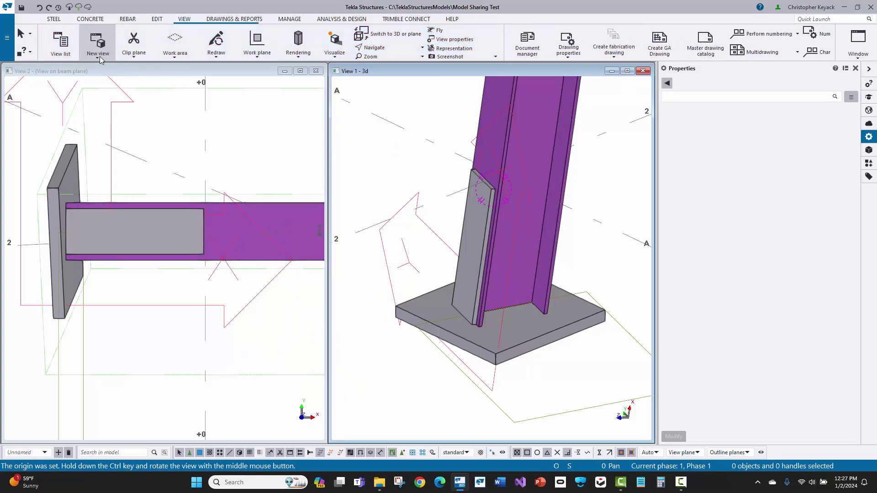
left_click(97, 54)
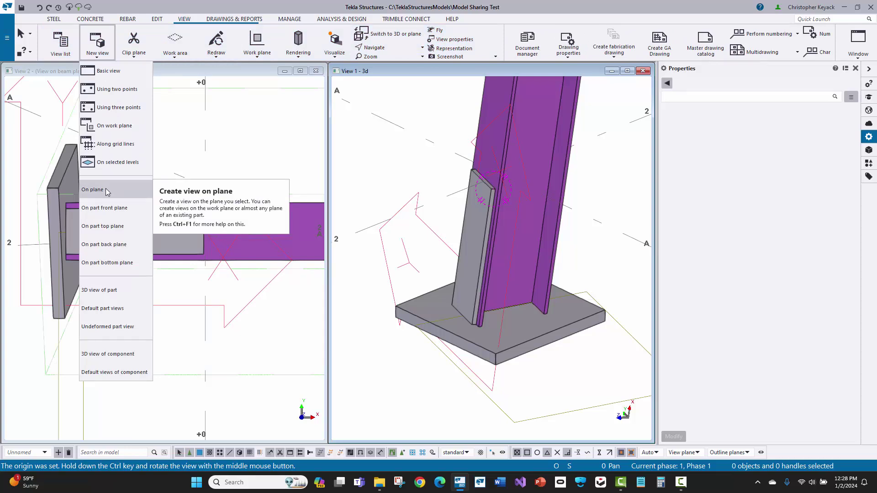
left_click(180, 146)
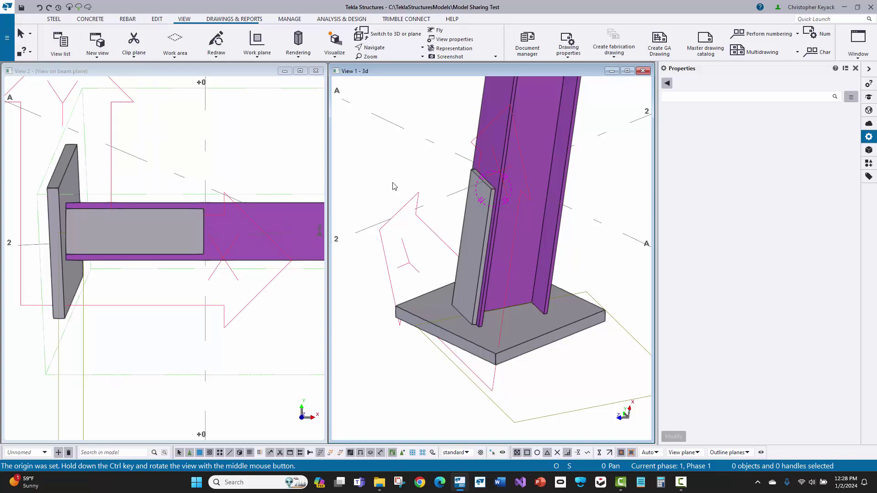
- Check the plate's lower end against the base plate, close the flange-plane view and maximize the 3D view
scroll(480, 305, "up", 6)
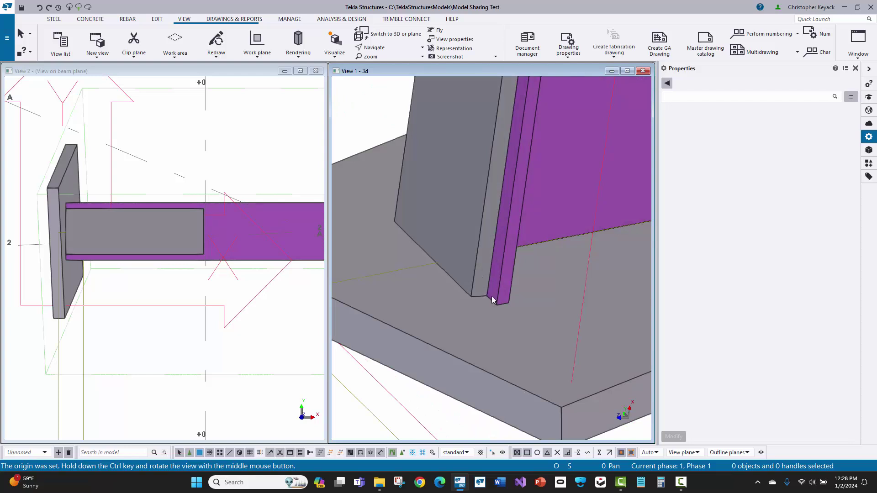
scroll(477, 285, "down", 4)
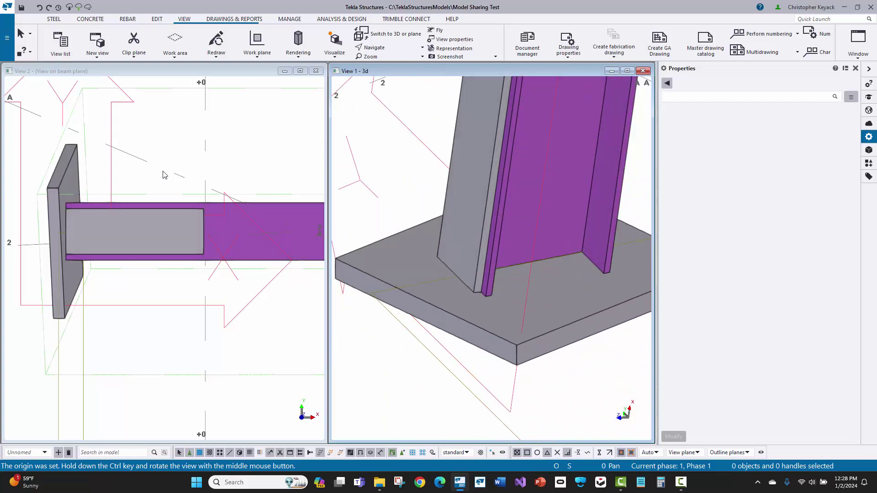
left_click(316, 70)
double_click(355, 72)
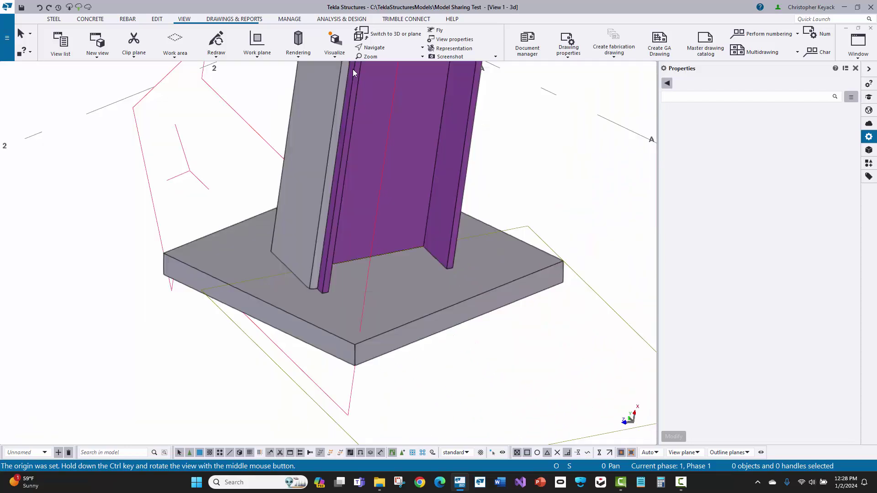
- Create a view on the plane of the flange plate's narrow side face
scroll(288, 302, "up", 3)
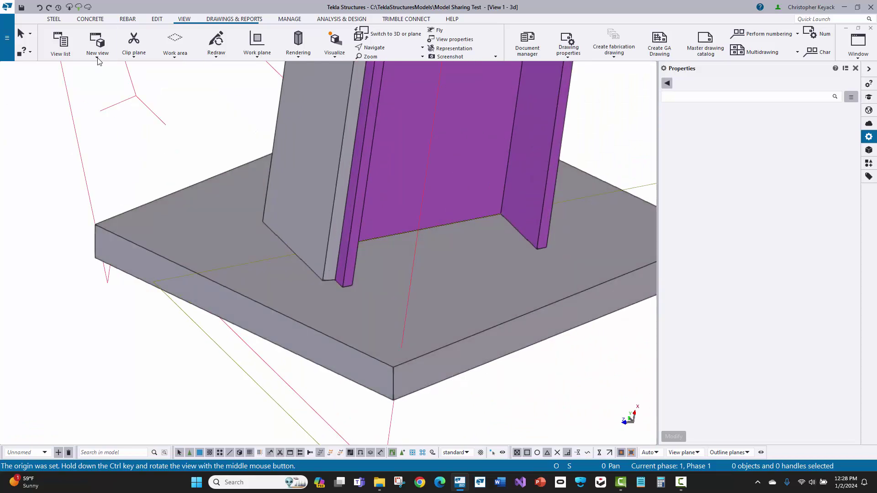
left_click(98, 58)
left_click(114, 189)
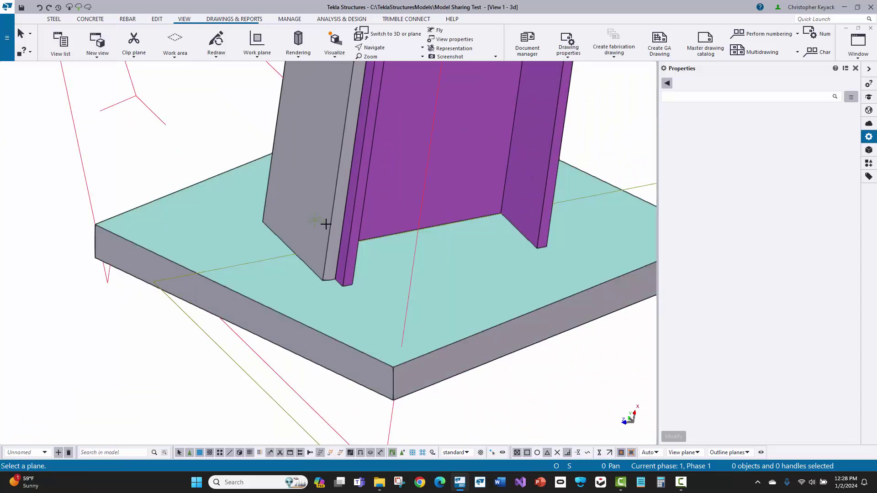
left_click(341, 226)
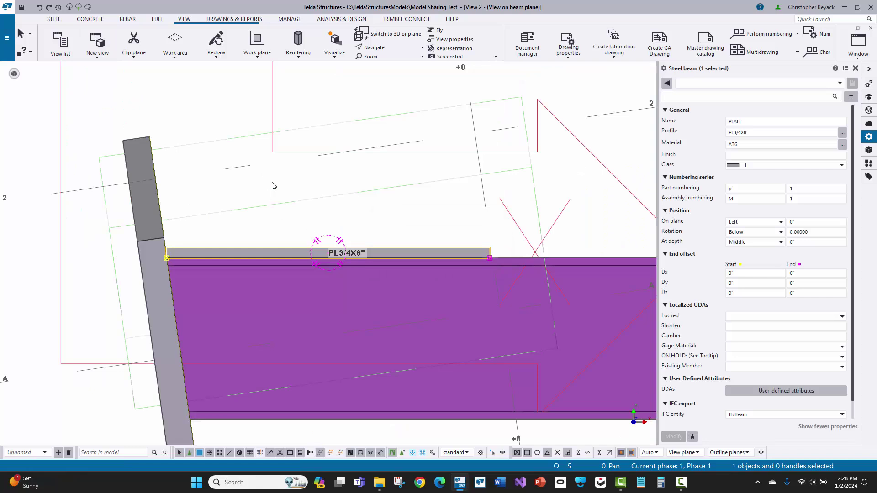
left_click(279, 177)
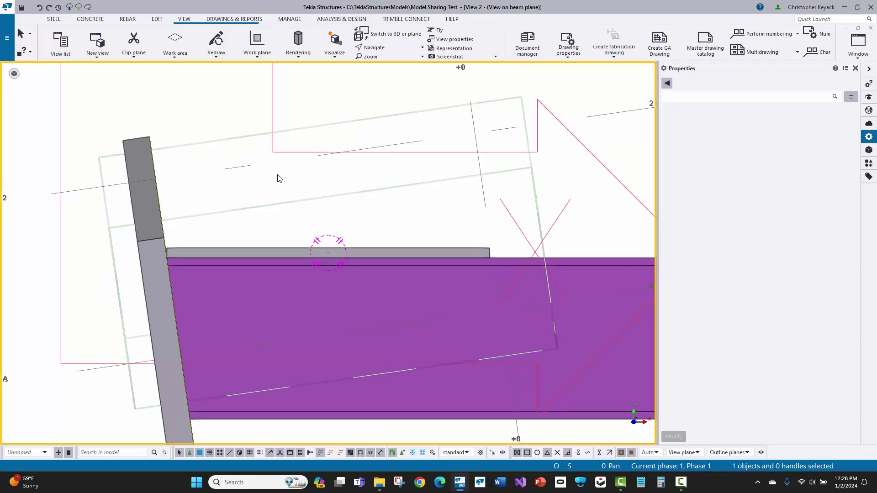
- Fit the flange plate's lower end to the sloping top surface of the base plate
scroll(158, 234, "up", 5)
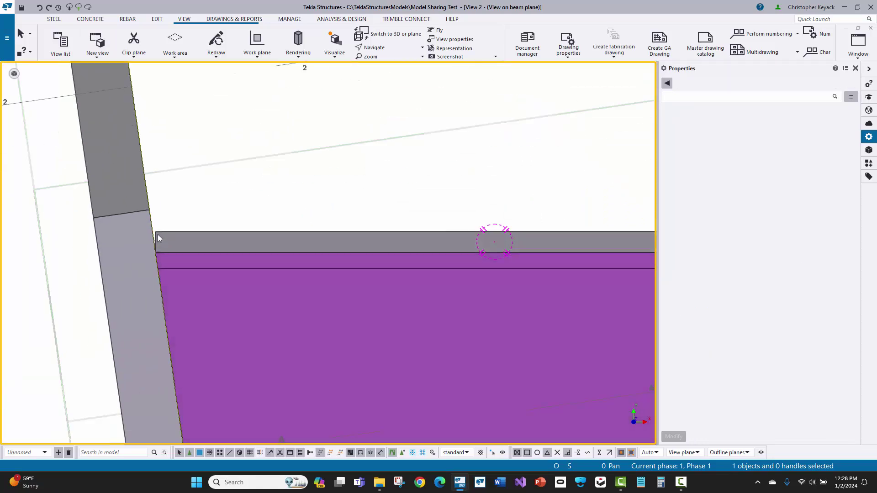
left_click(157, 19)
left_click(146, 34)
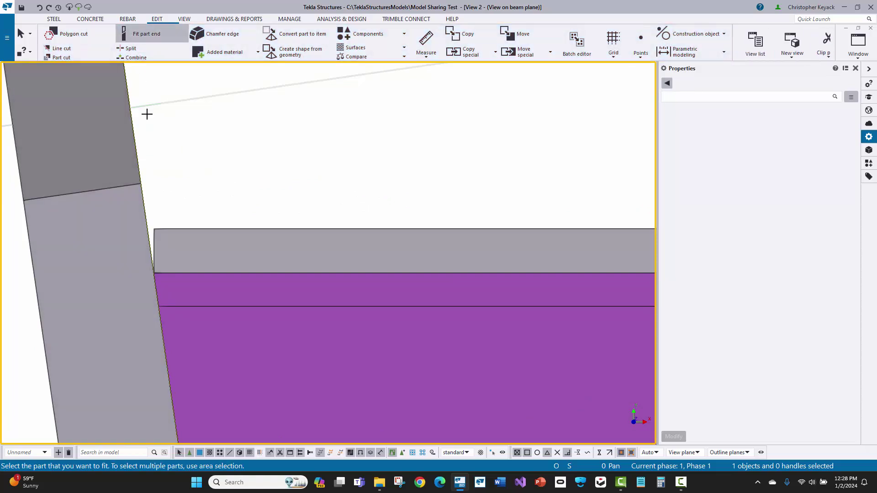
left_click(170, 233)
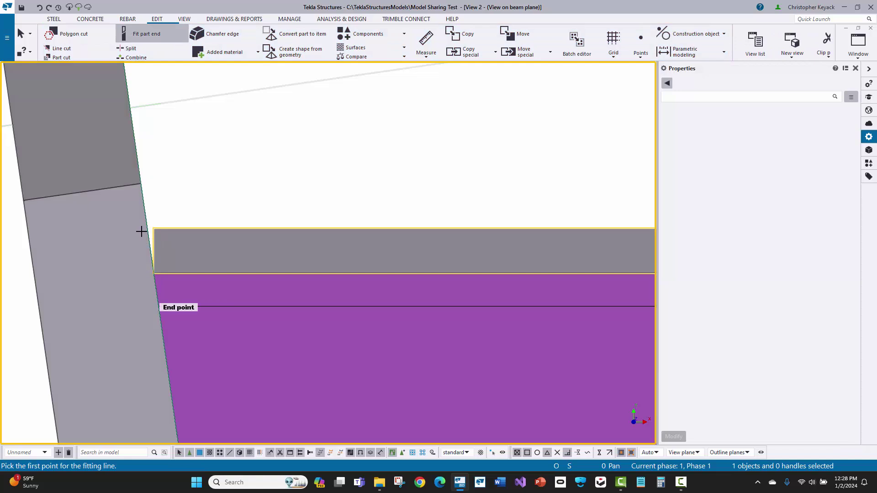
scroll(141, 231, "down", 1)
left_click(140, 197)
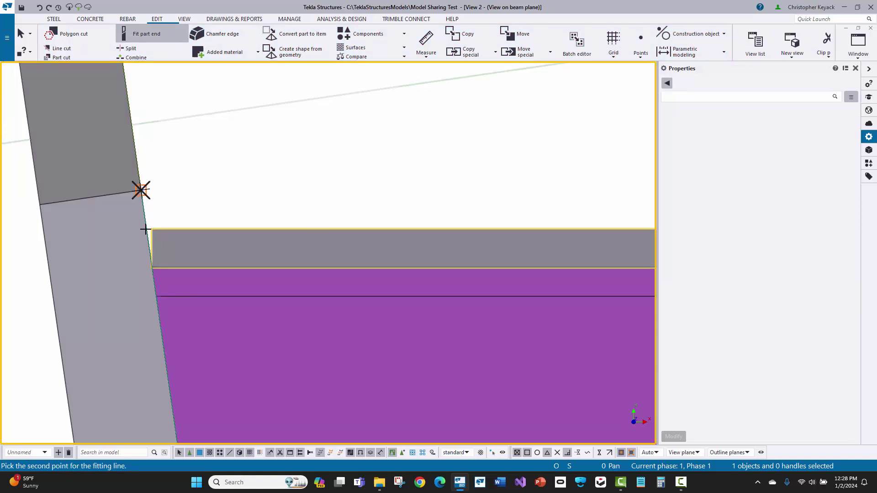
left_click(152, 268)
right_click(233, 167)
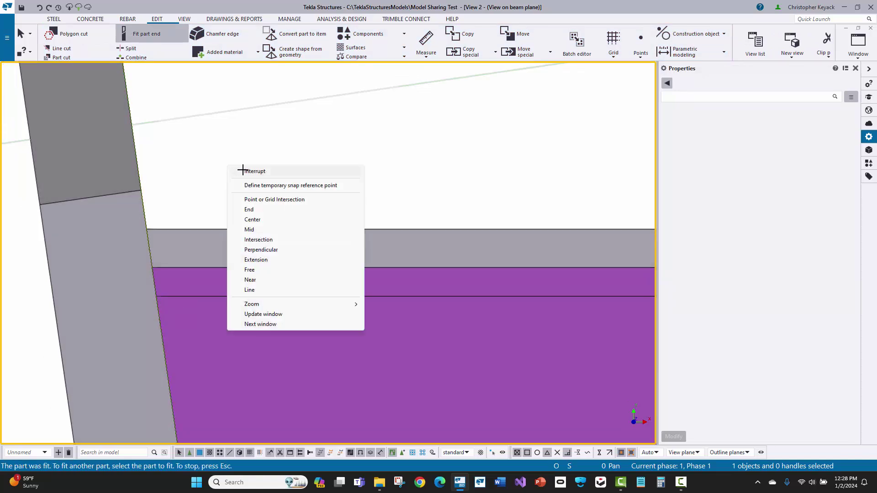
left_click(246, 173)
- Copy the flange plate from its lower corner to the base corner of the opposite flange, expanding the work area and view depth
scroll(188, 203, "down", 2)
scroll(349, 221, "down", 3)
scroll(346, 215, "up", 1)
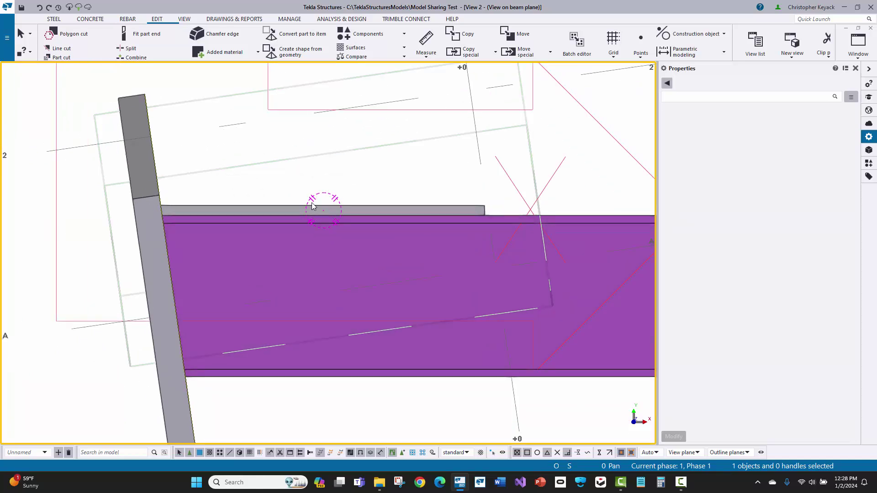
left_click(341, 210)
right_click(286, 129)
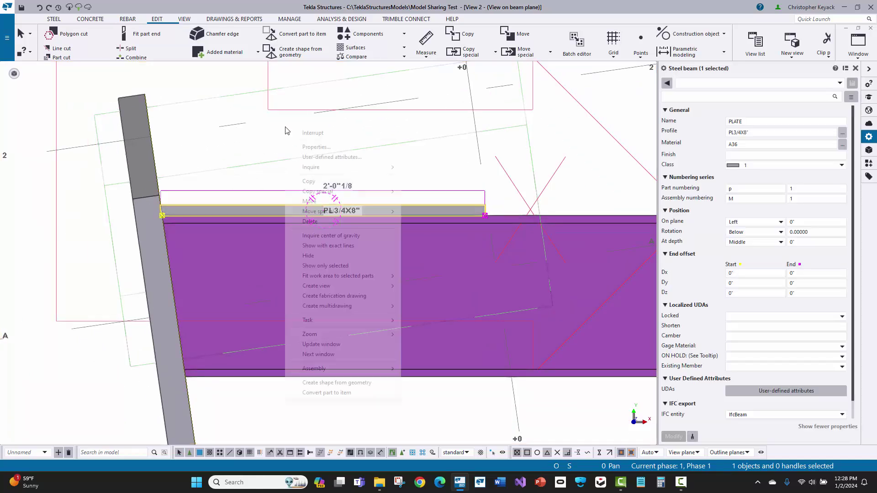
left_click(297, 182)
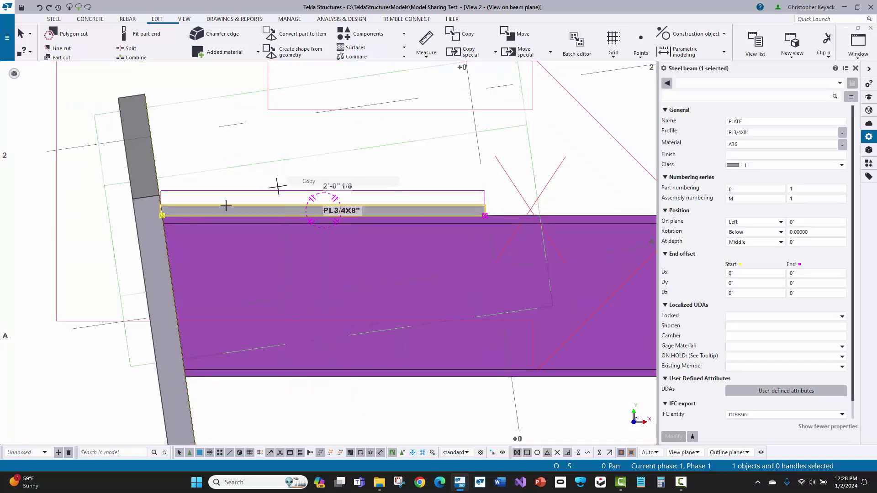
left_click(162, 215)
scroll(176, 381, "up", 5)
left_click(196, 370)
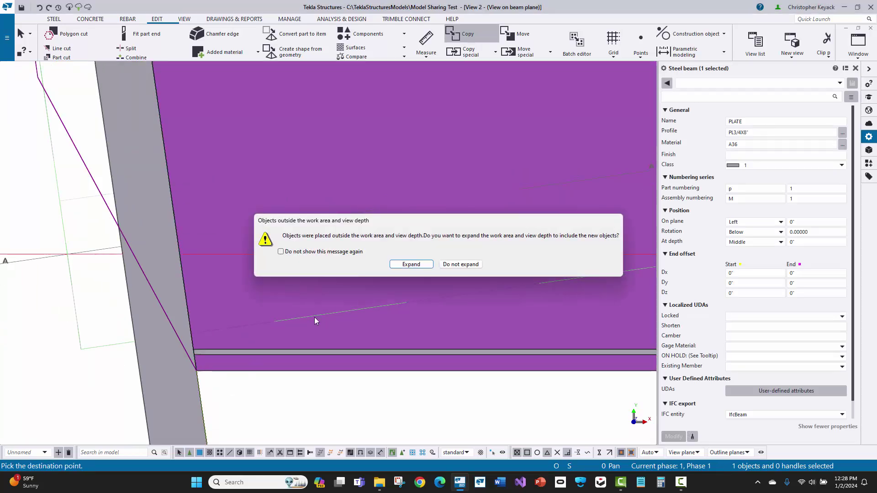
left_click(410, 265)
scroll(397, 260, "down", 5)
right_click(273, 283)
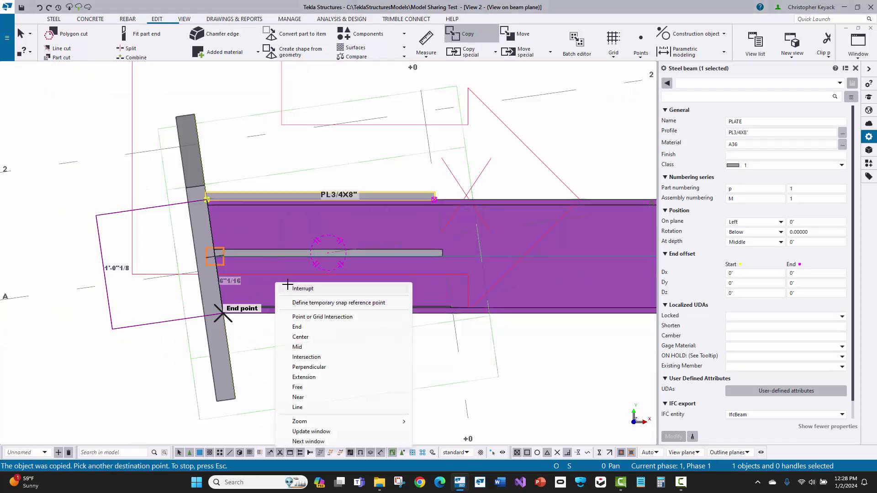
left_click(301, 289)
- Set the copied plate's on-plane position to Right and apply the change
scroll(273, 313, "up", 4)
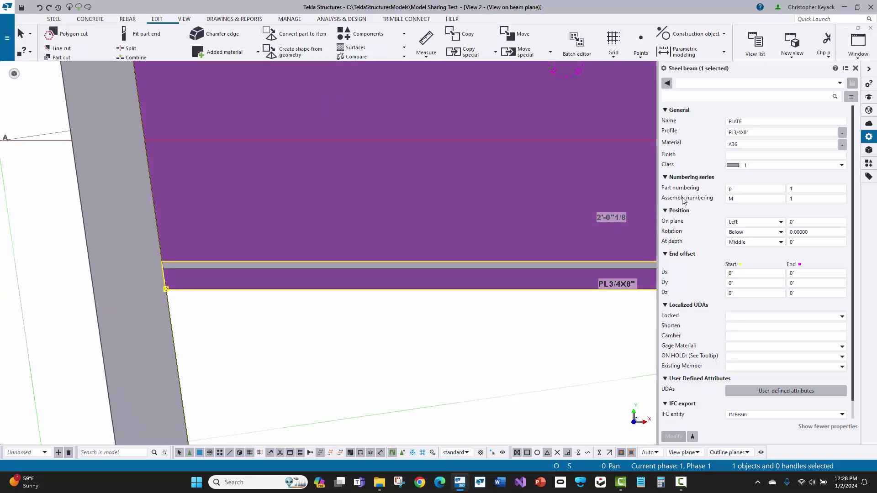
left_click(747, 222)
left_click(736, 240)
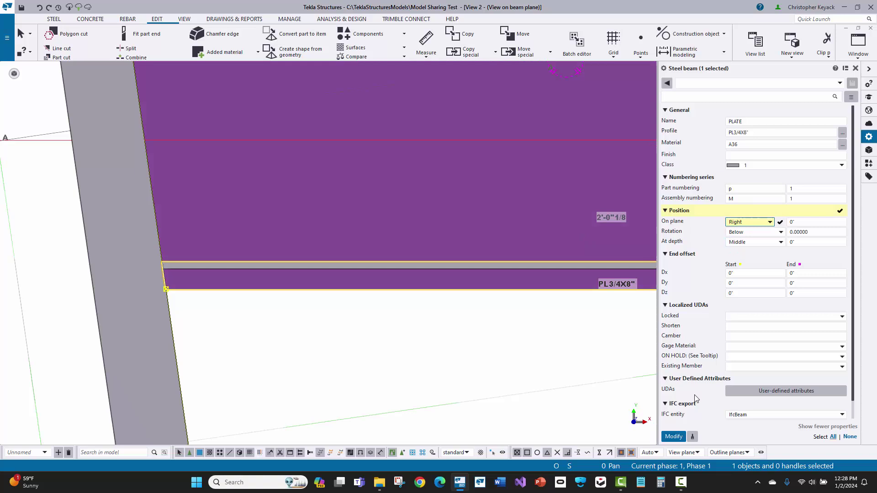
scroll(276, 312, "down", 2)
scroll(267, 333, "down", 3)
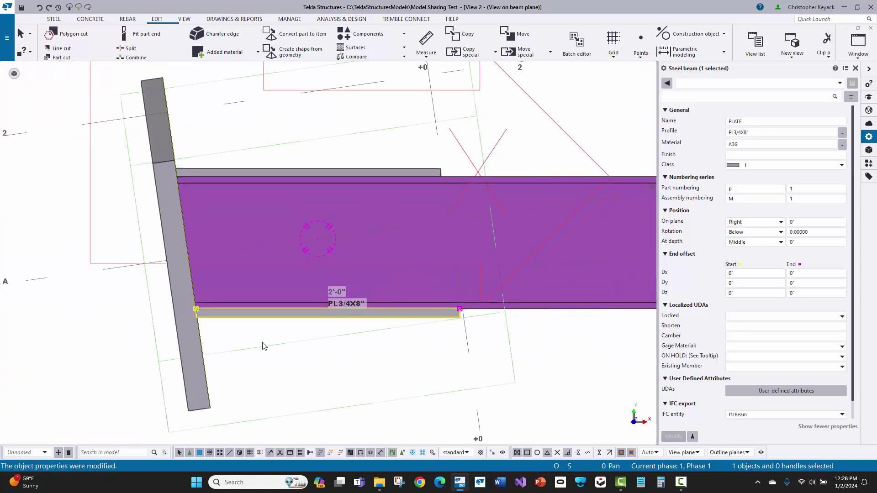
left_click(273, 346)
- Move the copied plate's upper end handle along the flange to line up square with the original plate's end, using a temporary snap reference point
left_click(413, 315)
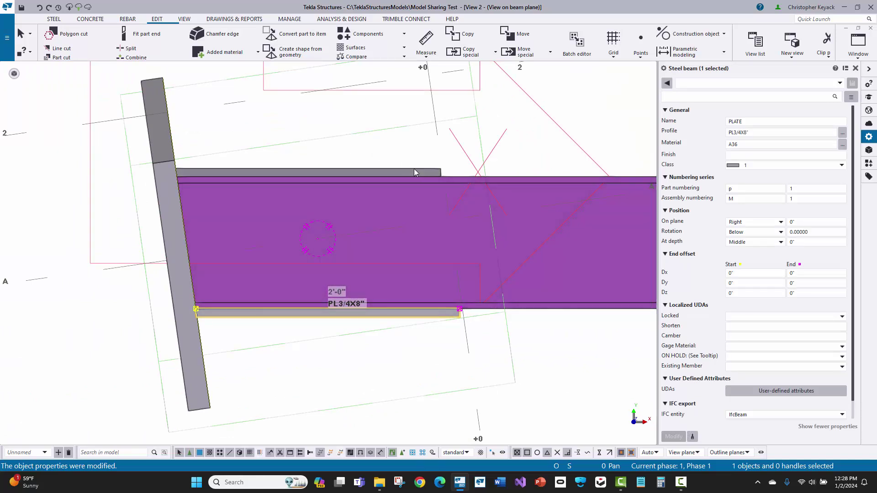
left_click(460, 309)
left_click(459, 309)
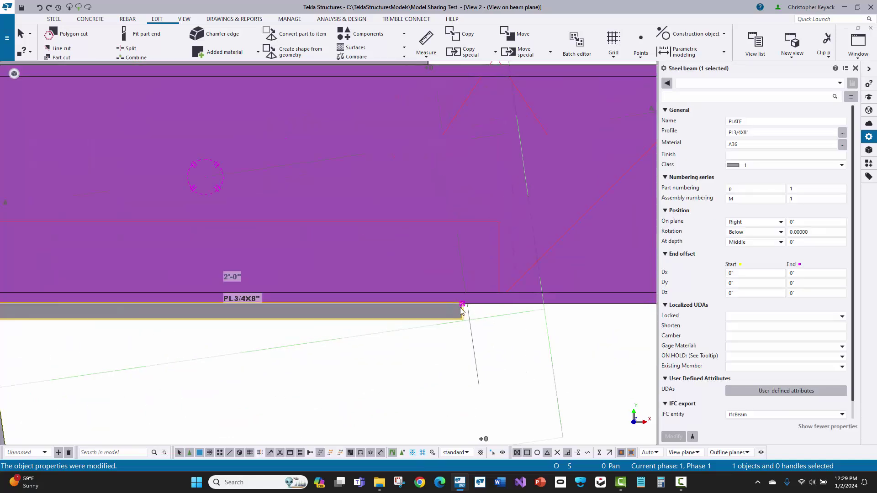
right_click(463, 329)
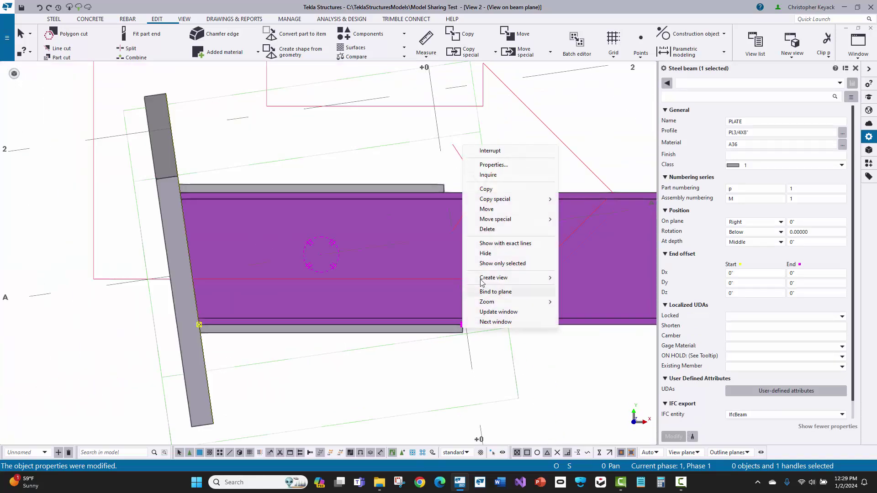
left_click(489, 209)
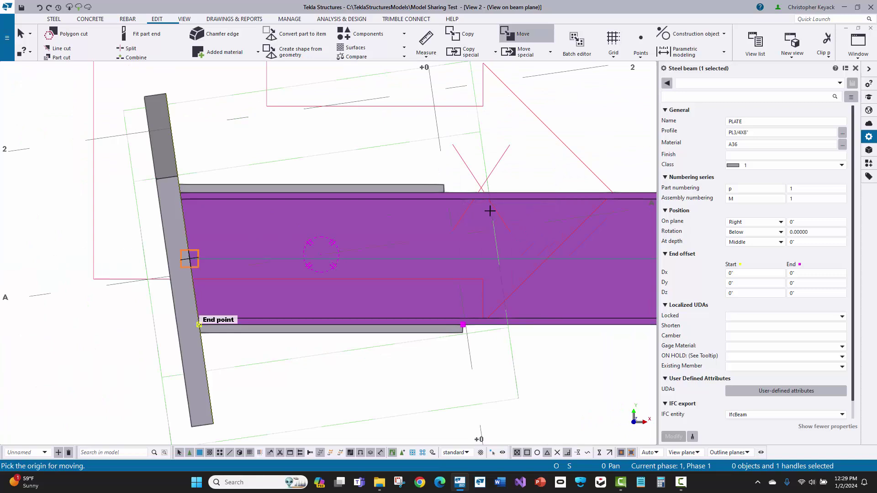
left_click(463, 322)
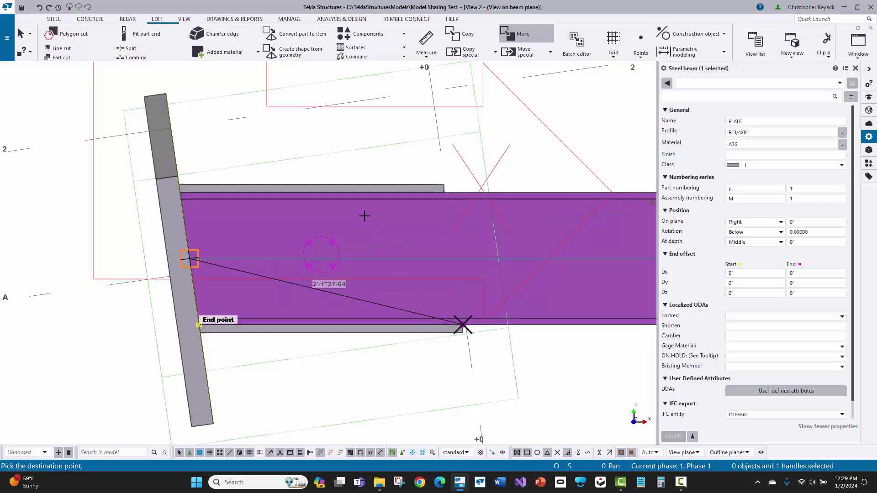
right_click(438, 194)
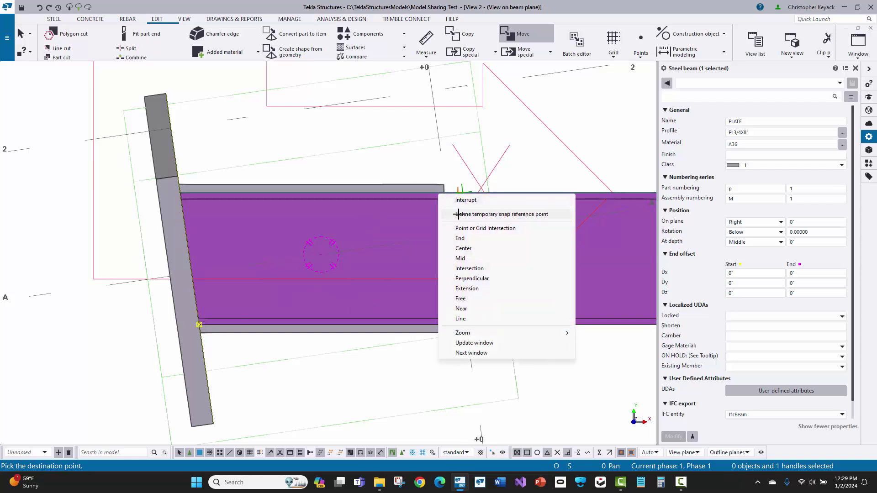
left_click(458, 214)
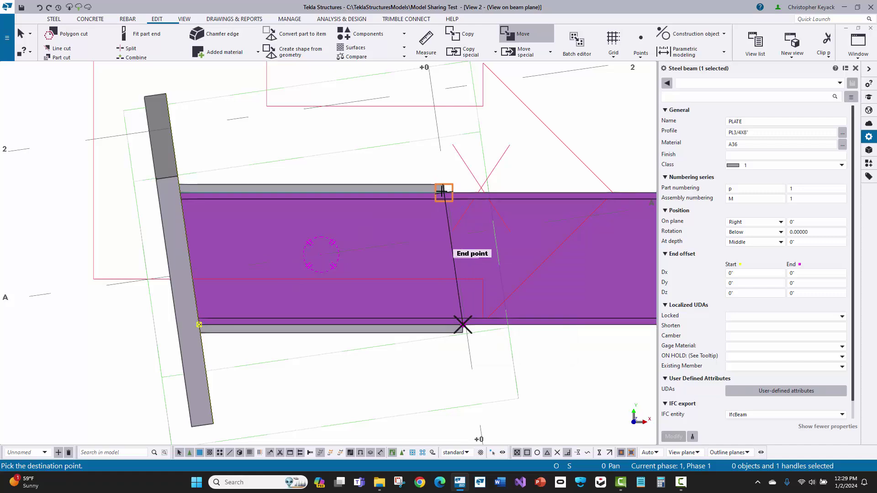
scroll(445, 191, "up", 3)
left_click(443, 192)
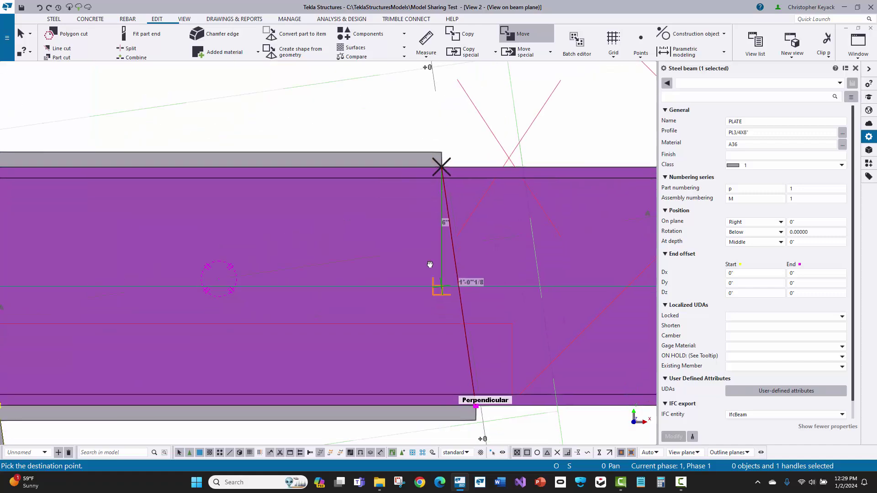
left_click(436, 373)
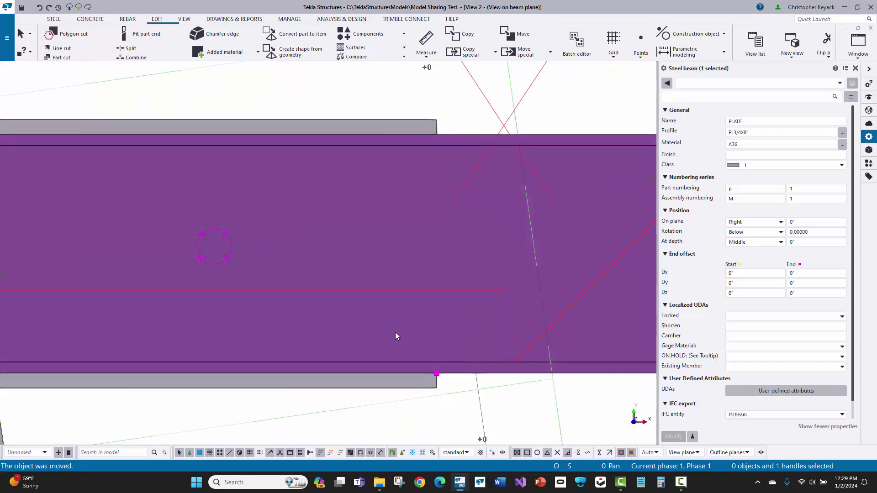
scroll(396, 332, "down", 3)
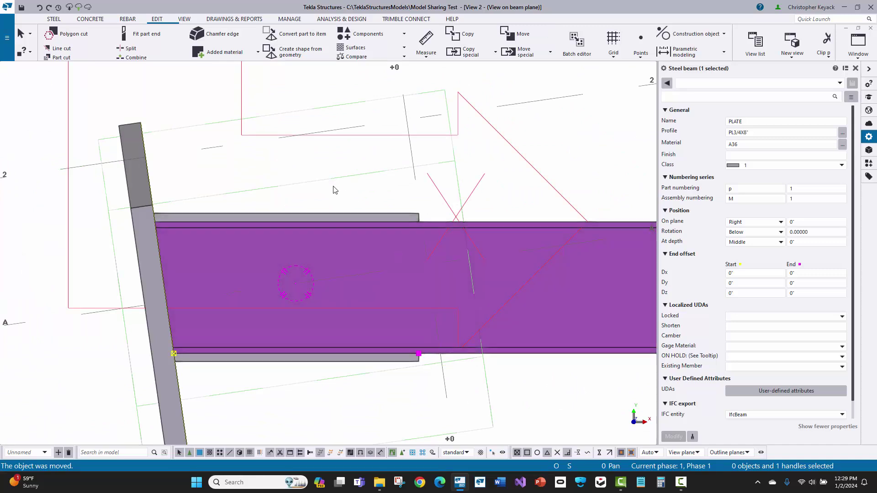
middle_click_drag(296, 168, 285, 206)
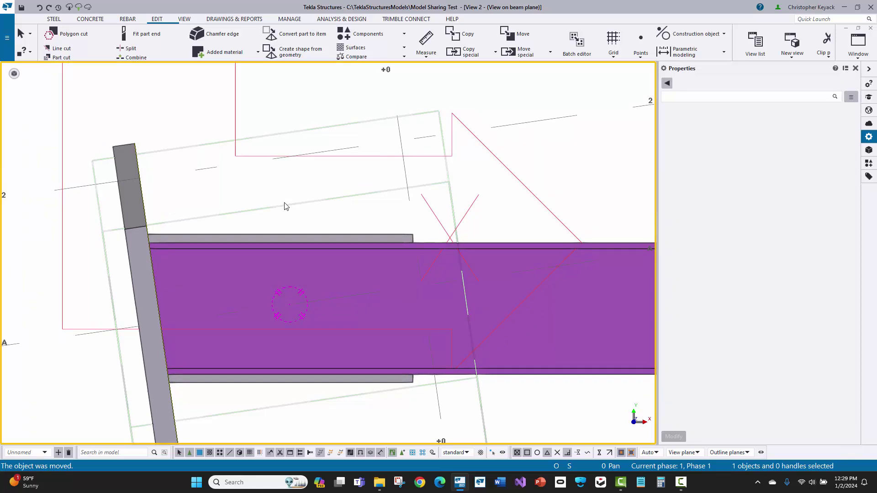
- Close the beam-plane view and maximize the 3D view
left_click(858, 28)
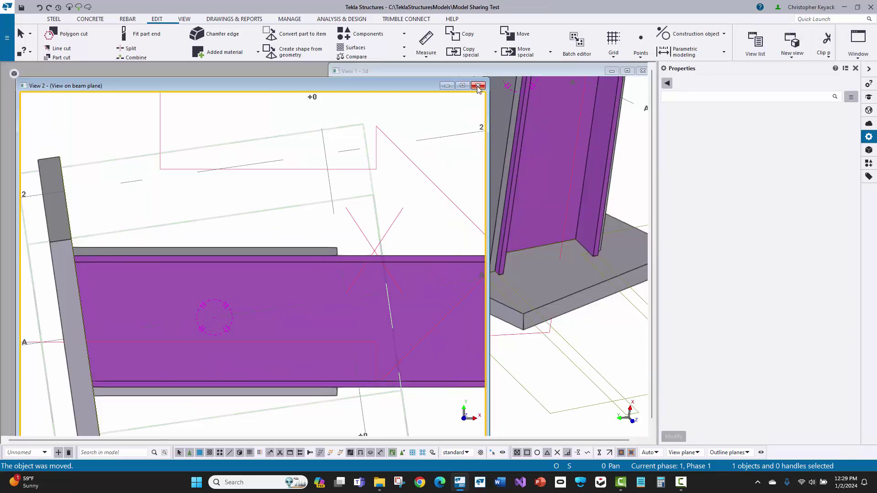
left_click(477, 86)
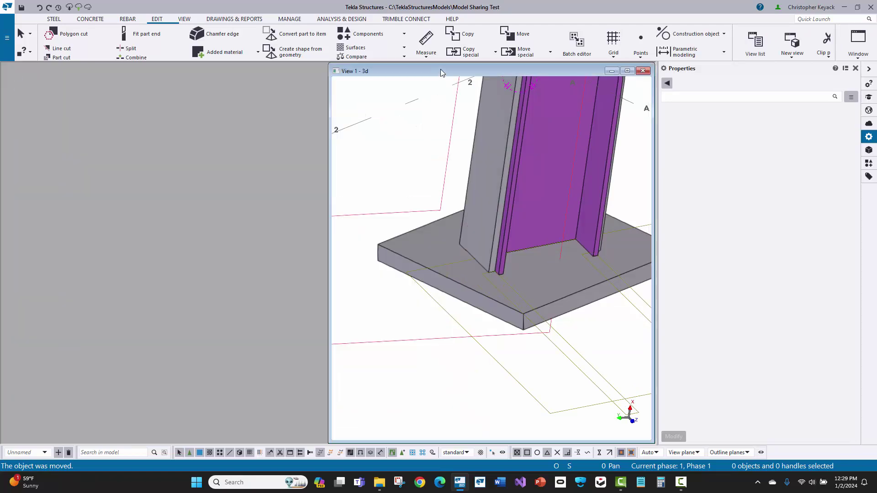
double_click(440, 71)
- Inspect the flange plates in the 3D view, rotating the model around the column base
scroll(320, 219, "up", 3)
middle_click_drag(280, 223, 237, 247)
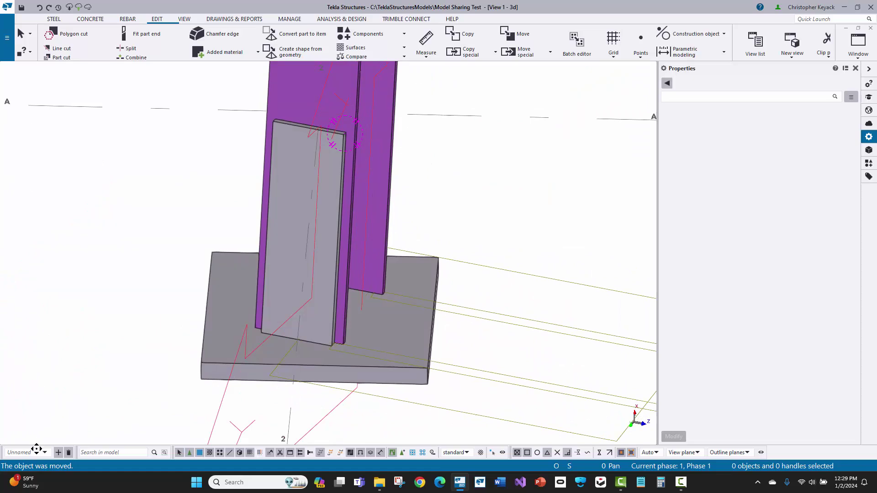
left_click(168, 204)
left_click(331, 188)
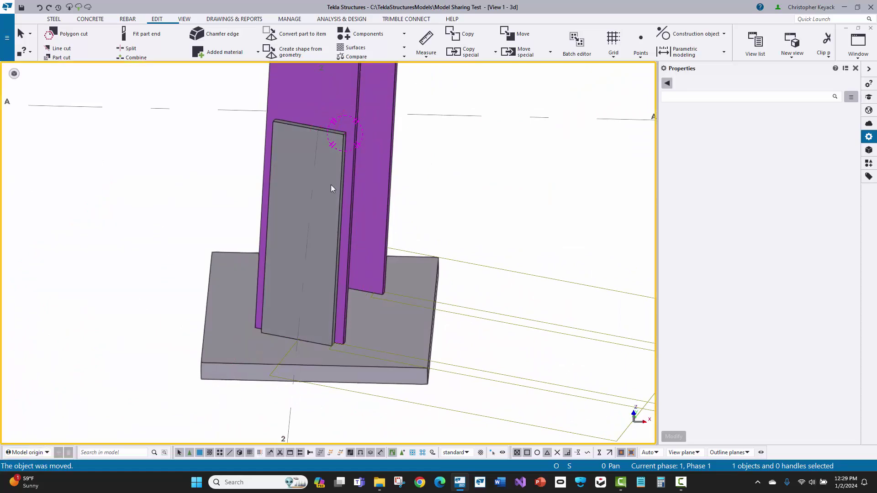
middle_click_drag(331, 185, 321, 133, "ctrl")
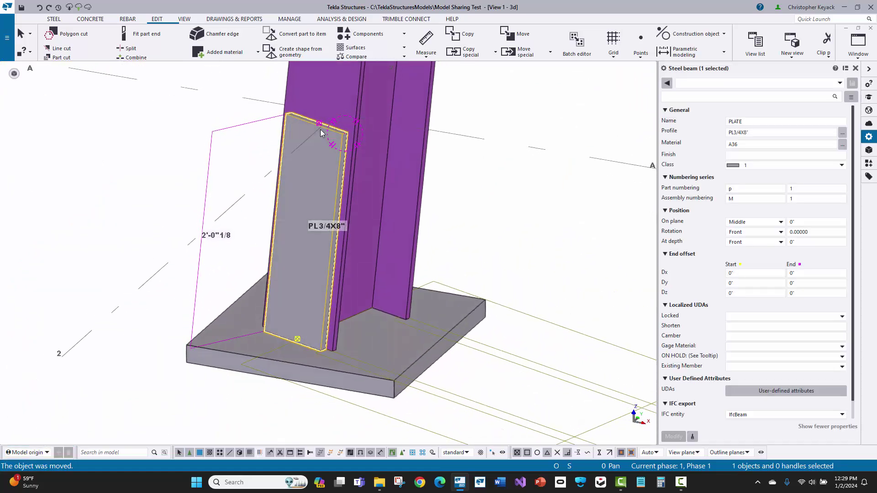
left_click(153, 192)
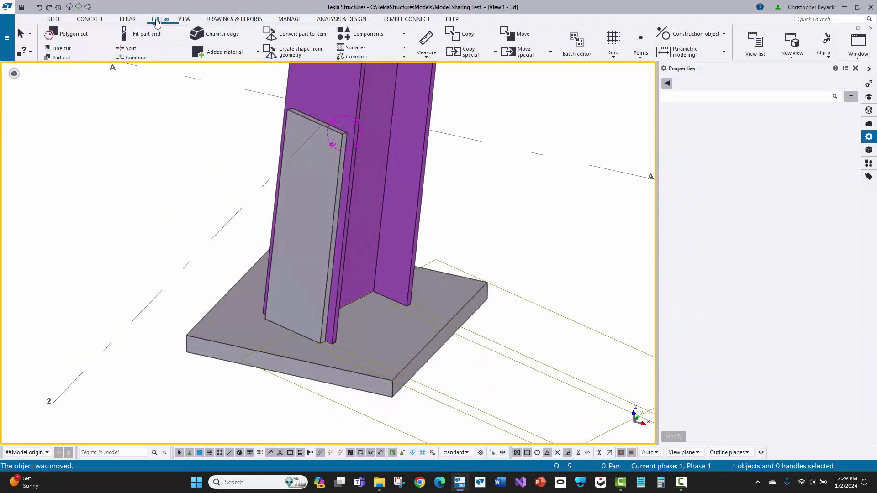
- Create a view on the plane of the near flange plate's outer face
left_click(184, 18)
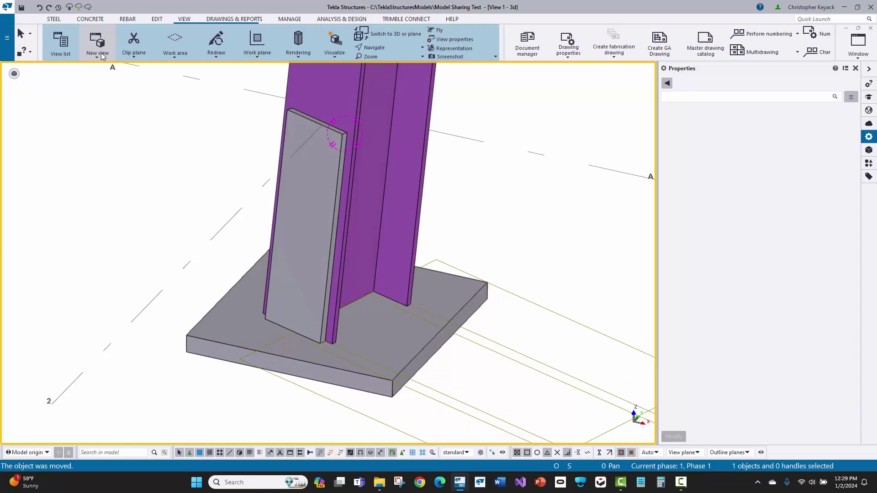
left_click(100, 51)
left_click(113, 190)
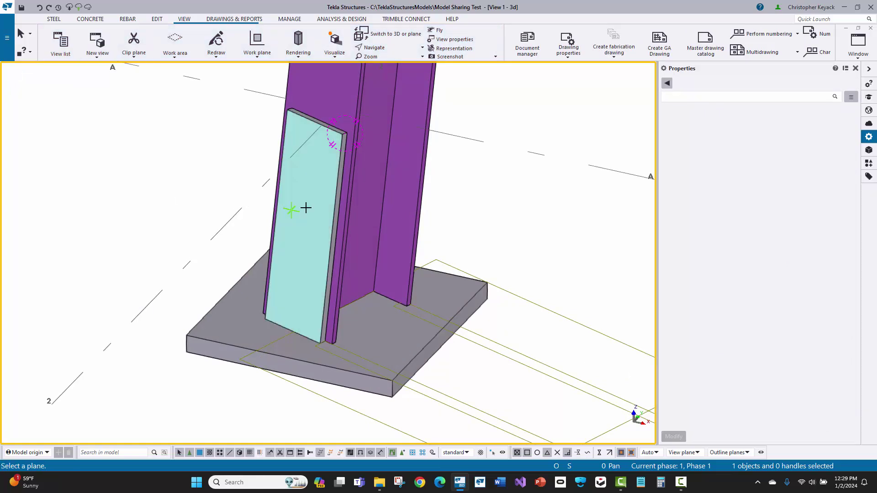
left_click(312, 206)
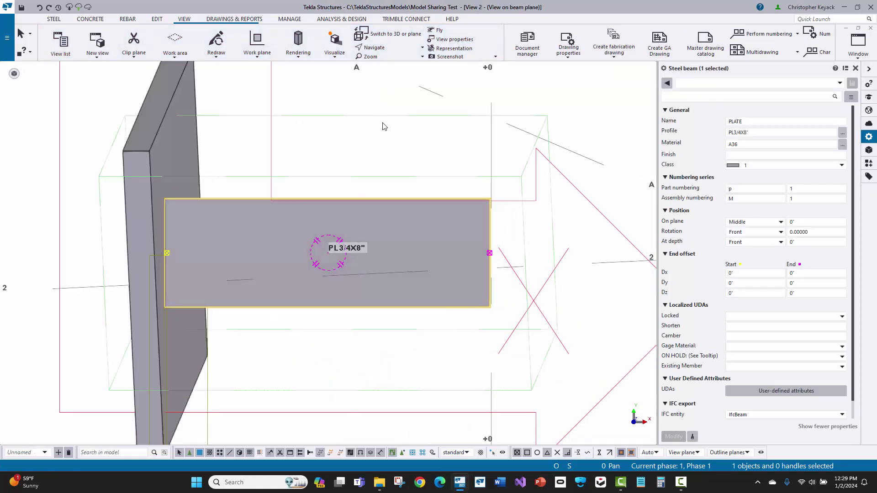
right_click(398, 130)
left_click(411, 129)
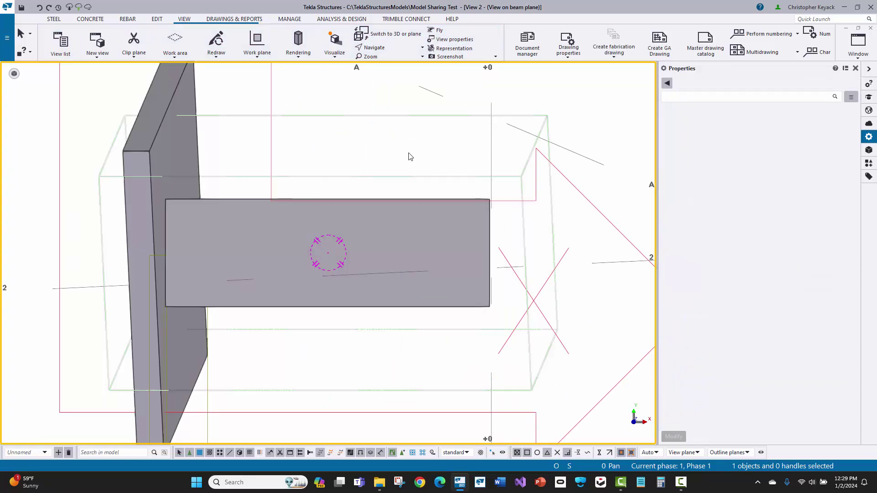
- Set the beam-plane view's depth to 3" up and 3 down, and apply it so the column is included
double_click(394, 154)
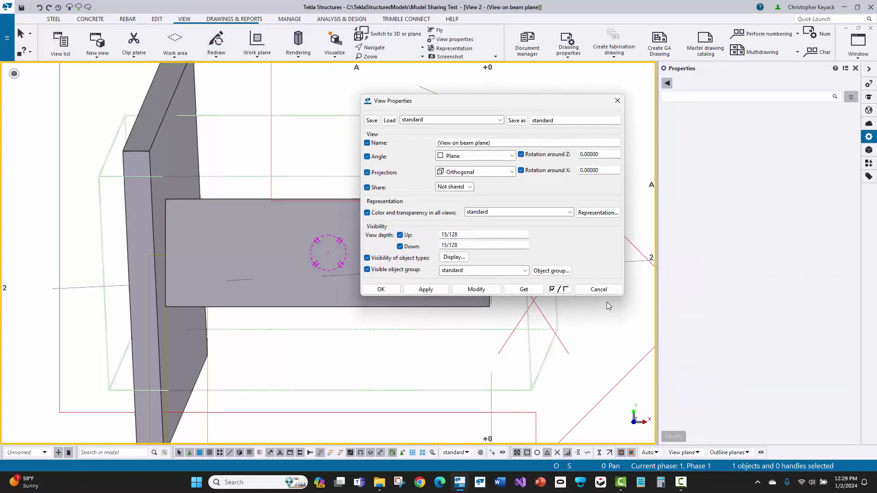
left_click(596, 291)
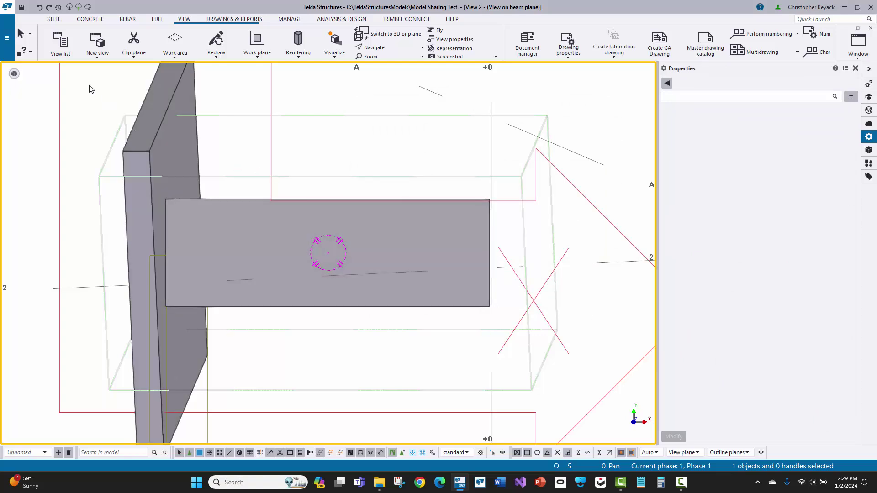
double_click(337, 138)
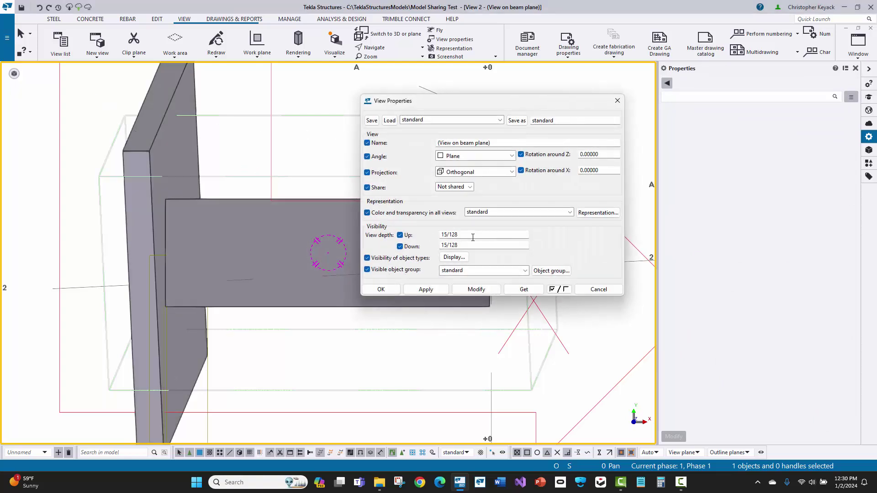
triple_click(473, 237)
type("3\"")
key("Tab")
type("3")
left_click(461, 289)
left_click(599, 289)
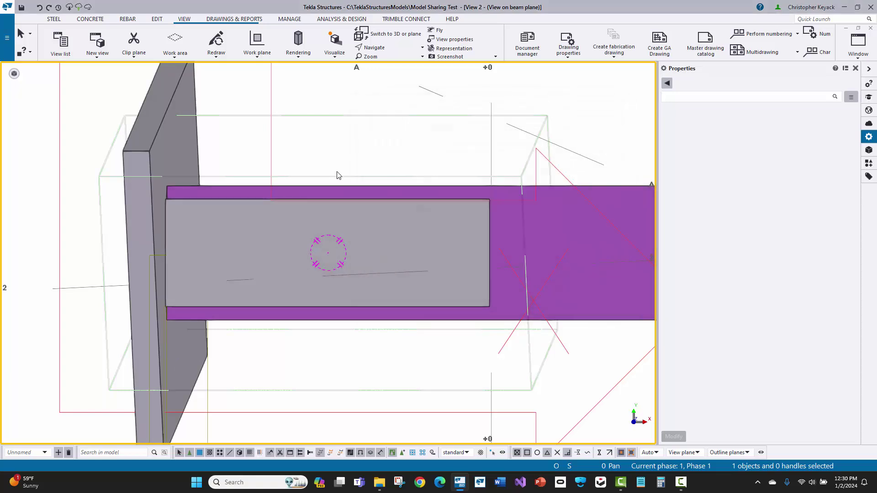
- Bolt the flange plate to the column as main part, with the bolt group running along the plate's centerline from base end to upper end
left_click(57, 20)
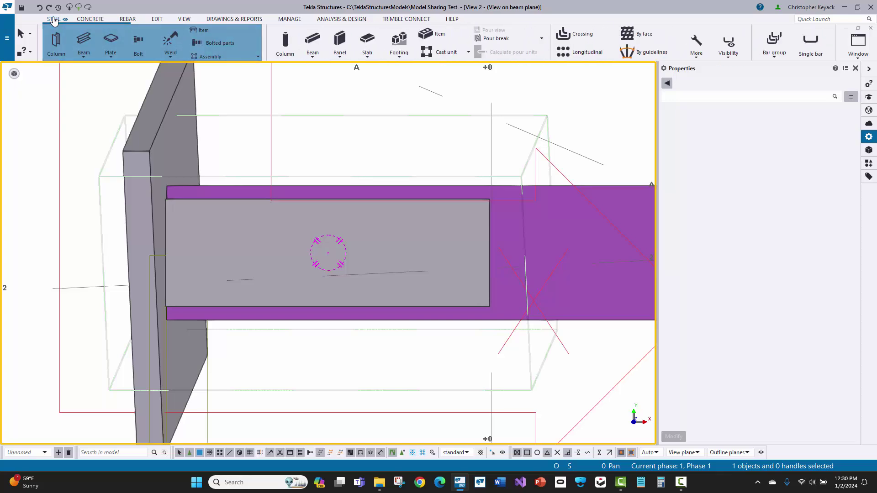
left_click(138, 46)
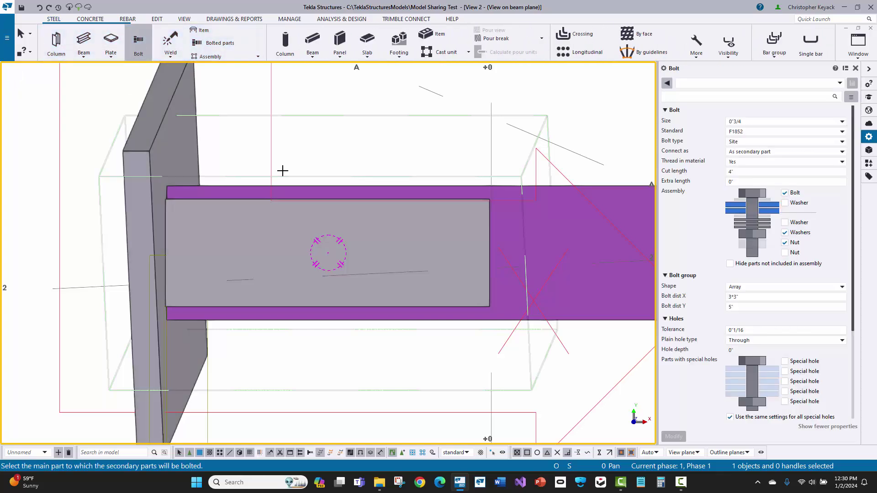
left_click(558, 207)
left_click(450, 226)
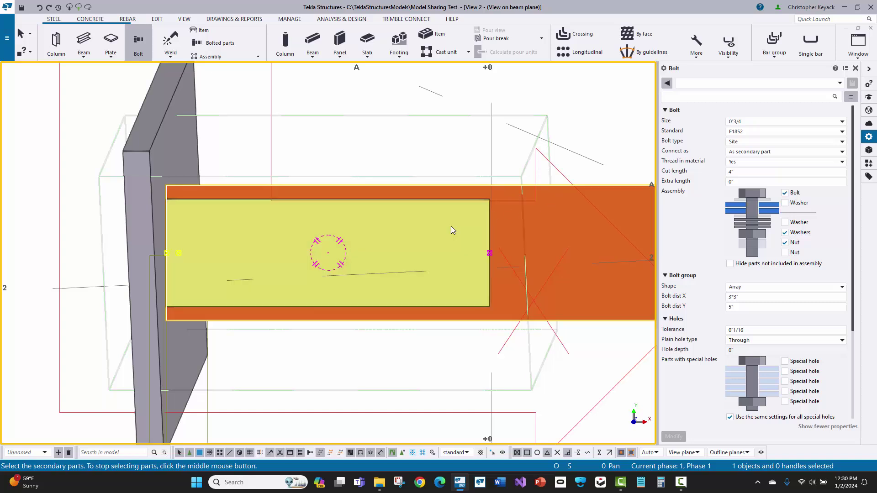
middle_click(361, 138)
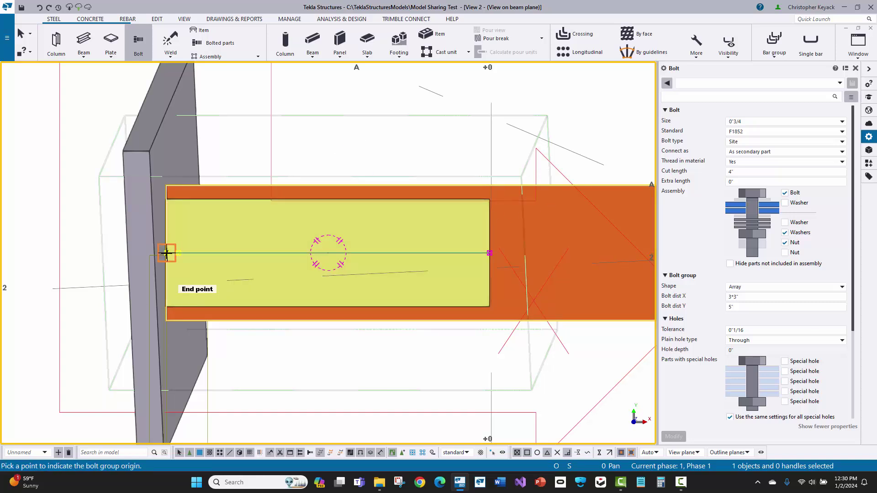
scroll(167, 253, "up", 5)
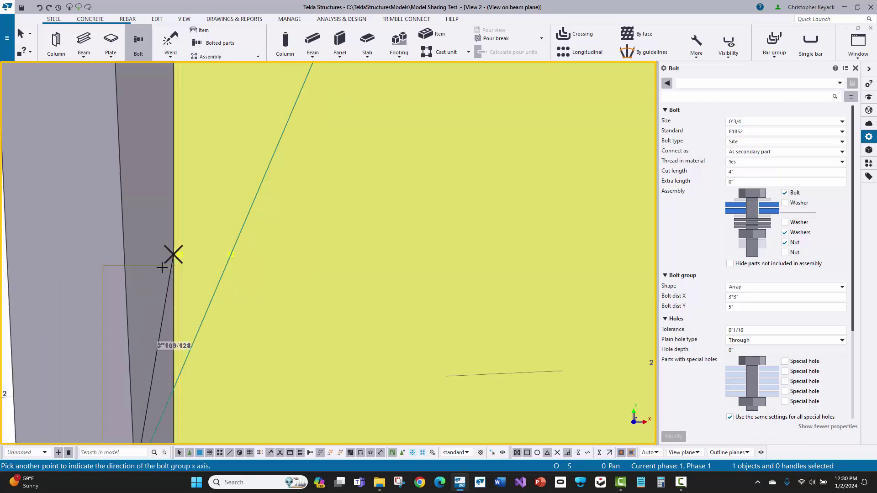
scroll(162, 267, "down", 5)
scroll(325, 187, "up", 3)
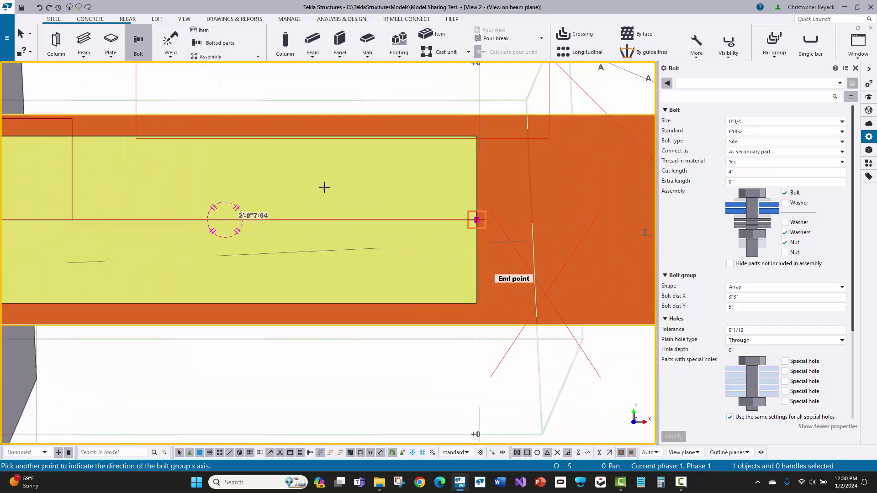
left_click(464, 219)
scroll(382, 223, "down", 2)
right_click(409, 210)
left_click(423, 215)
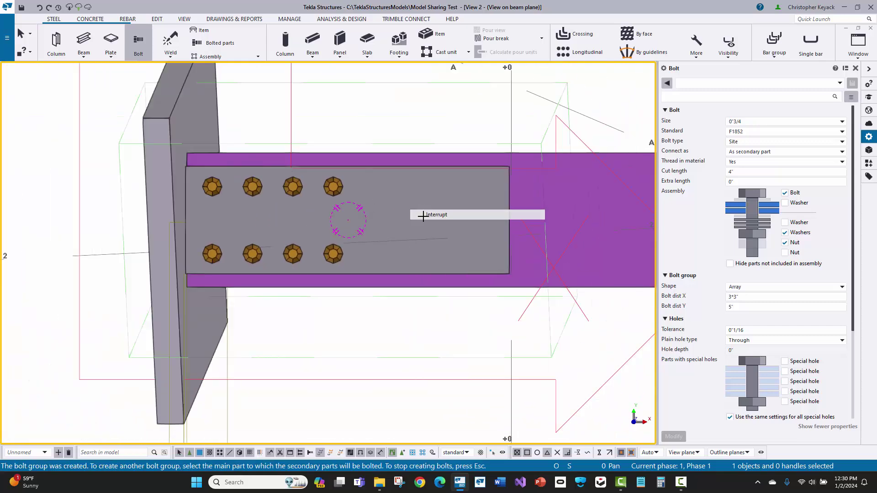
- Set the new bolt group's X distances first to 6*3" and finally to 7*3"
left_click(212, 187)
scroll(773, 344, "down", 2)
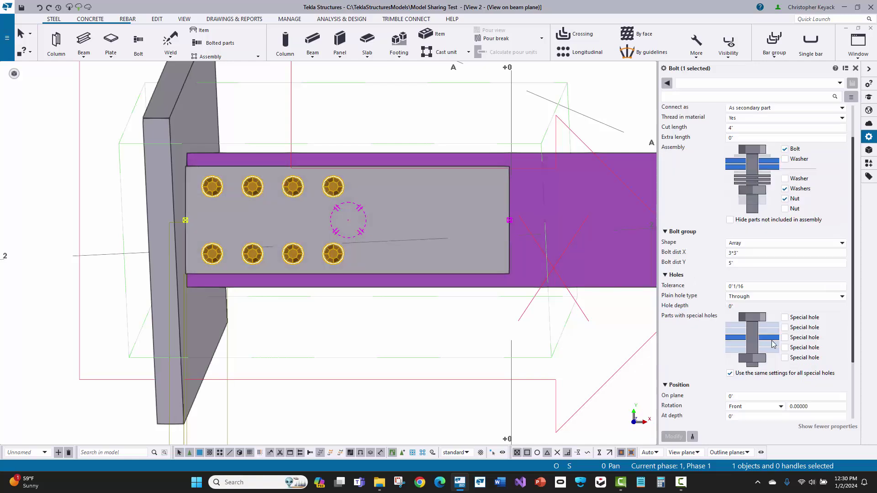
scroll(773, 344, "down", 2)
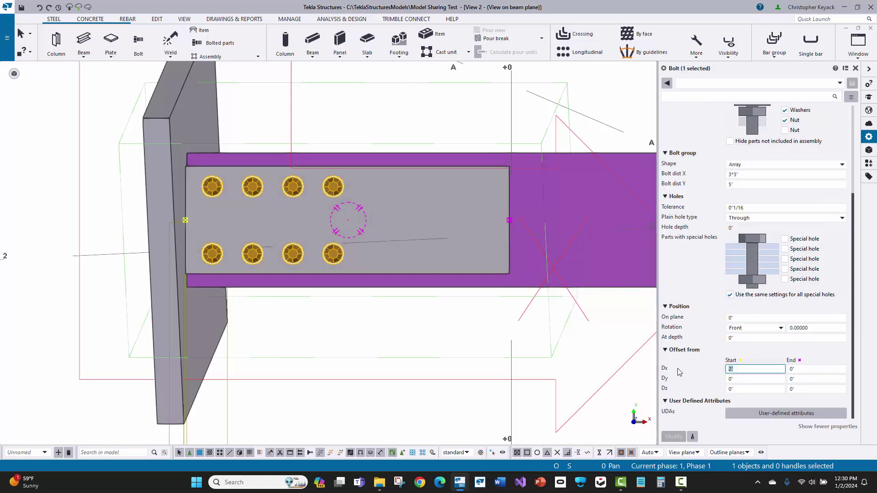
left_click(751, 174)
left_click_drag(751, 174, 702, 175)
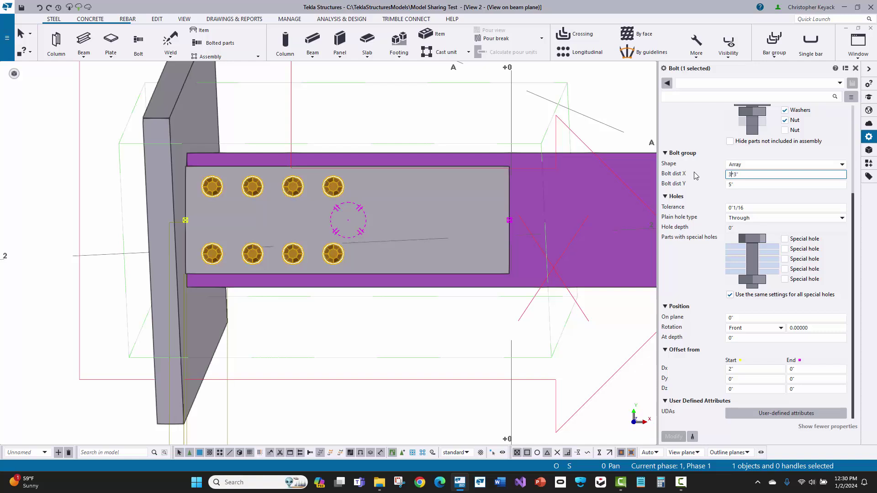
key("BackSpace")
type("6")
key("Return")
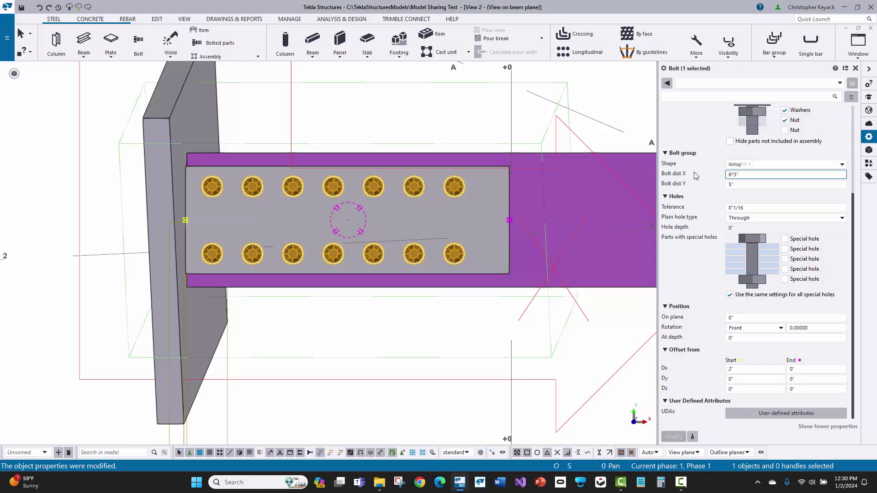
key("BackSpace")
type("7")
key("Return")
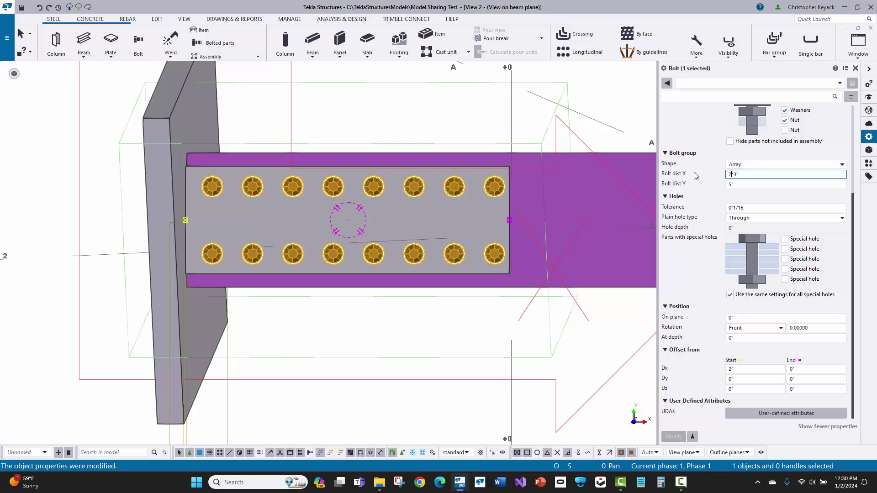
left_click(390, 154)
- Tile the beam-plane and 3D views vertically
scroll(297, 229, "down", 2)
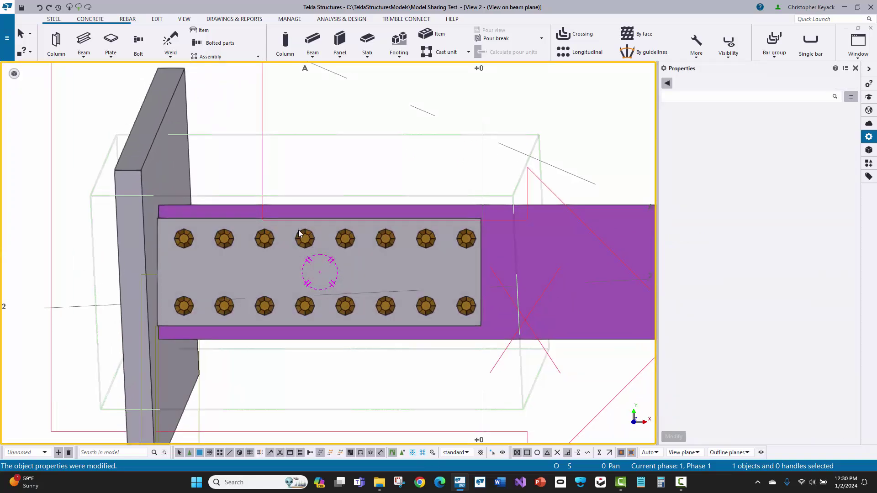
scroll(274, 194, "up", 2)
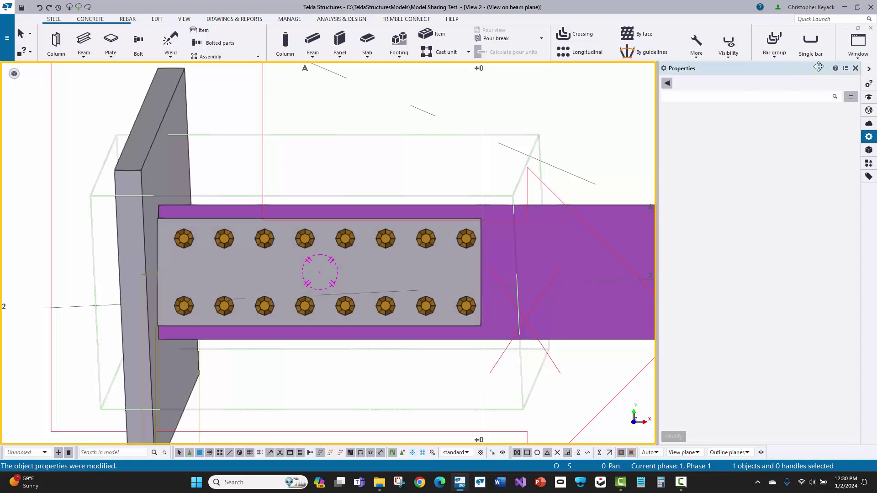
left_click(859, 46)
left_click(817, 84)
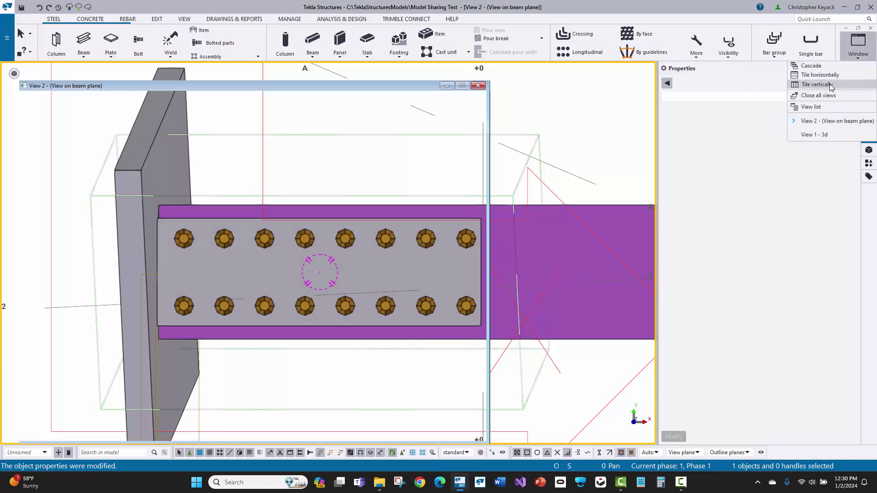
- Examine the bolt group on the column flange in the 3D view, checking the bolt heads and nuts from several angles
middle_click_drag(478, 229, 505, 240, "ctrl")
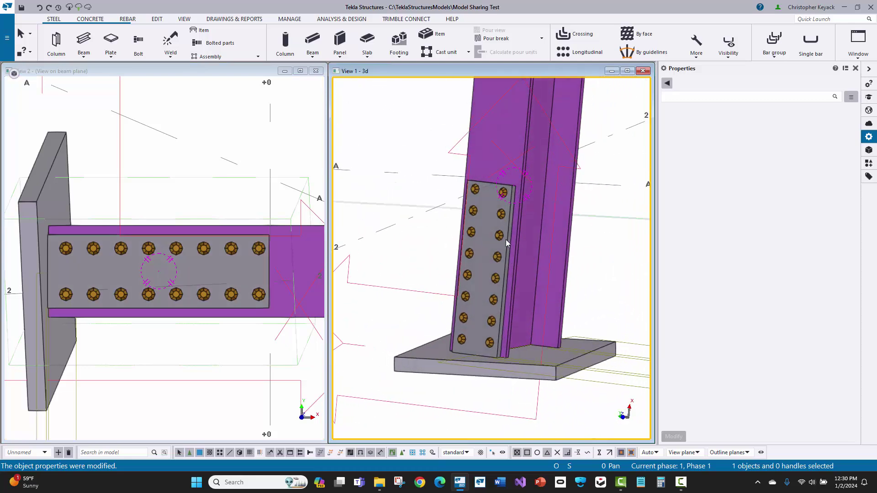
left_click(504, 216)
left_click(459, 265)
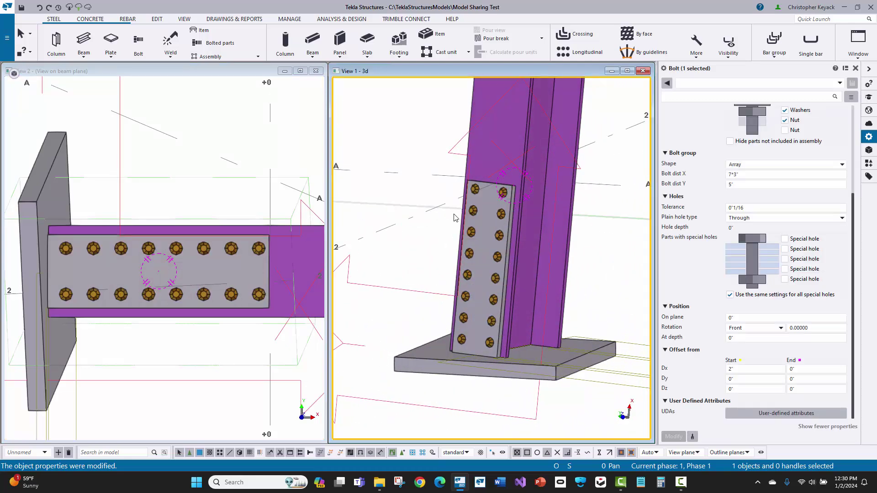
middle_click_drag(459, 265, 476, 248, "ctrl")
left_click(481, 210)
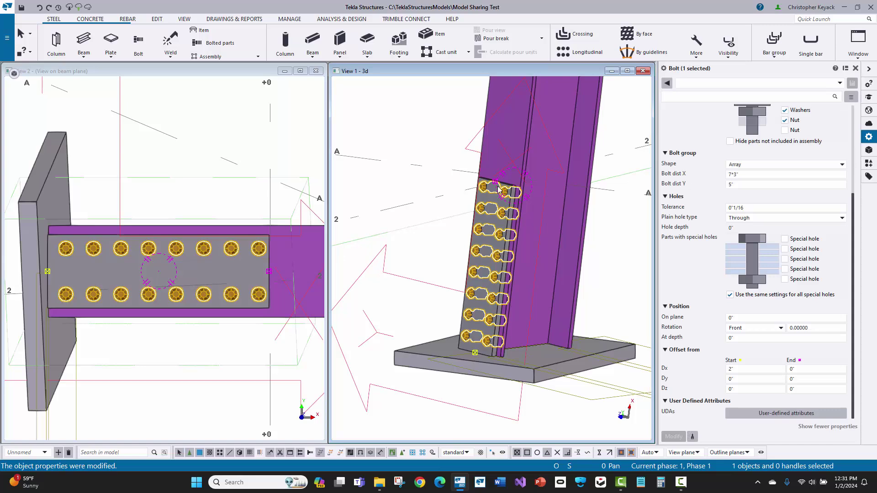
middle_click_drag(499, 184, 541, 178, "ctrl")
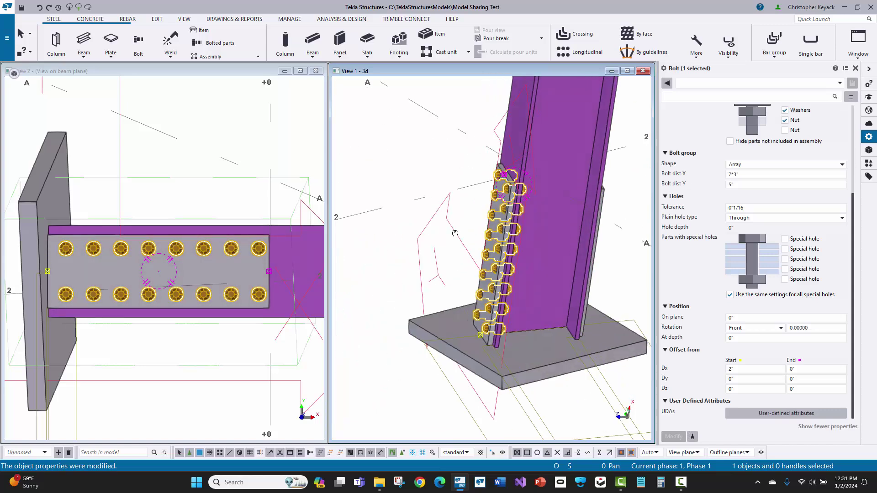
scroll(541, 178, "up", 5)
scroll(541, 178, "down", 6)
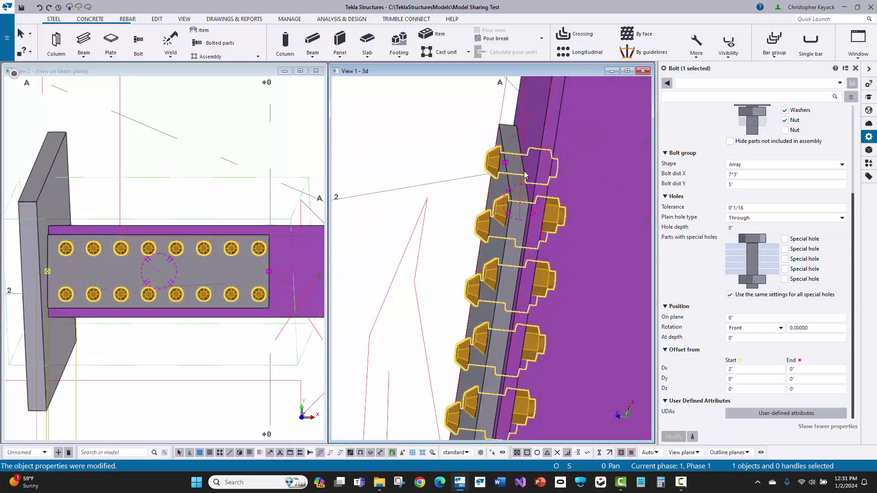
middle_click_drag(446, 211, 446, 190, "ctrl")
left_click(447, 187)
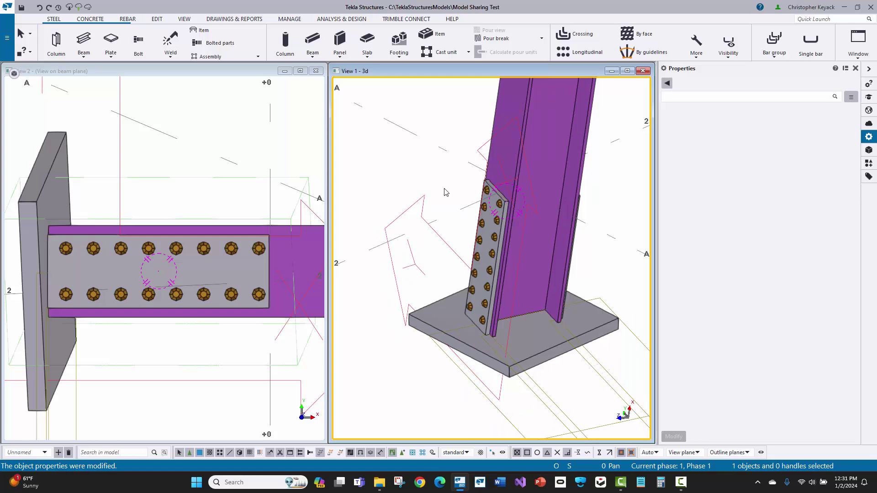
scroll(447, 187, "down", 1)
middle_click_drag(446, 187, 439, 207)
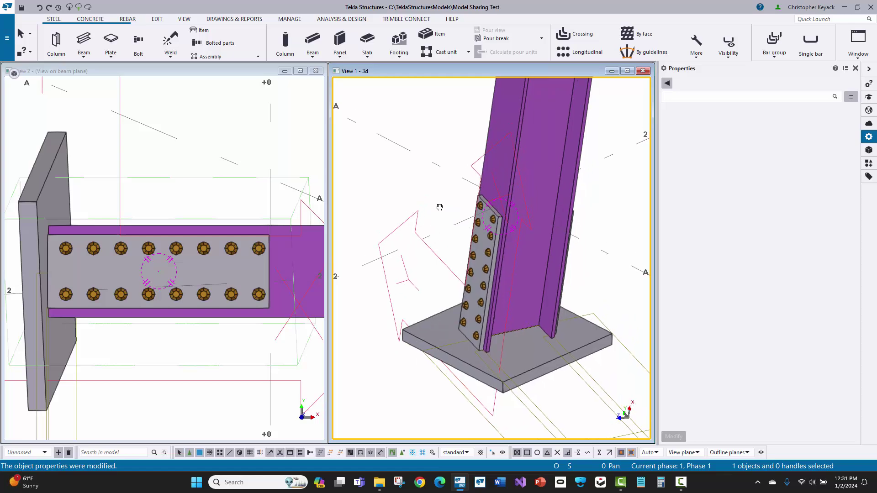
- Open the choices for creating a new view
scroll(167, 51, "down", 4)
left_click(100, 55)
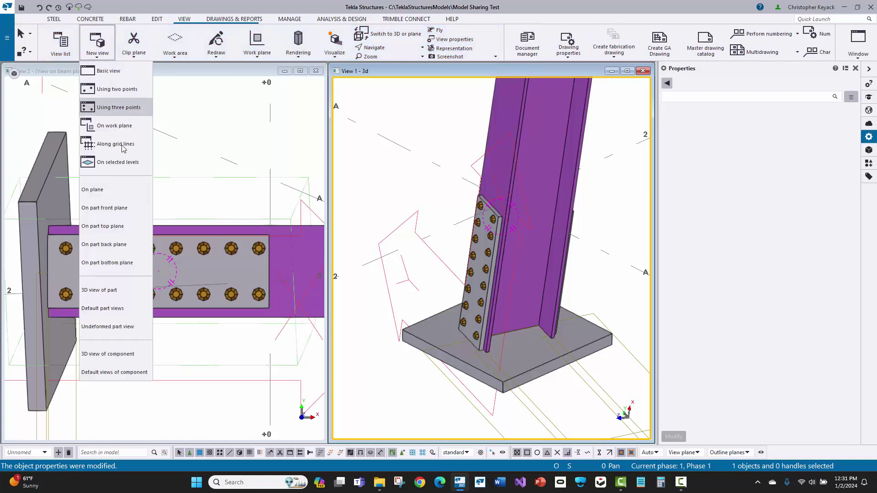